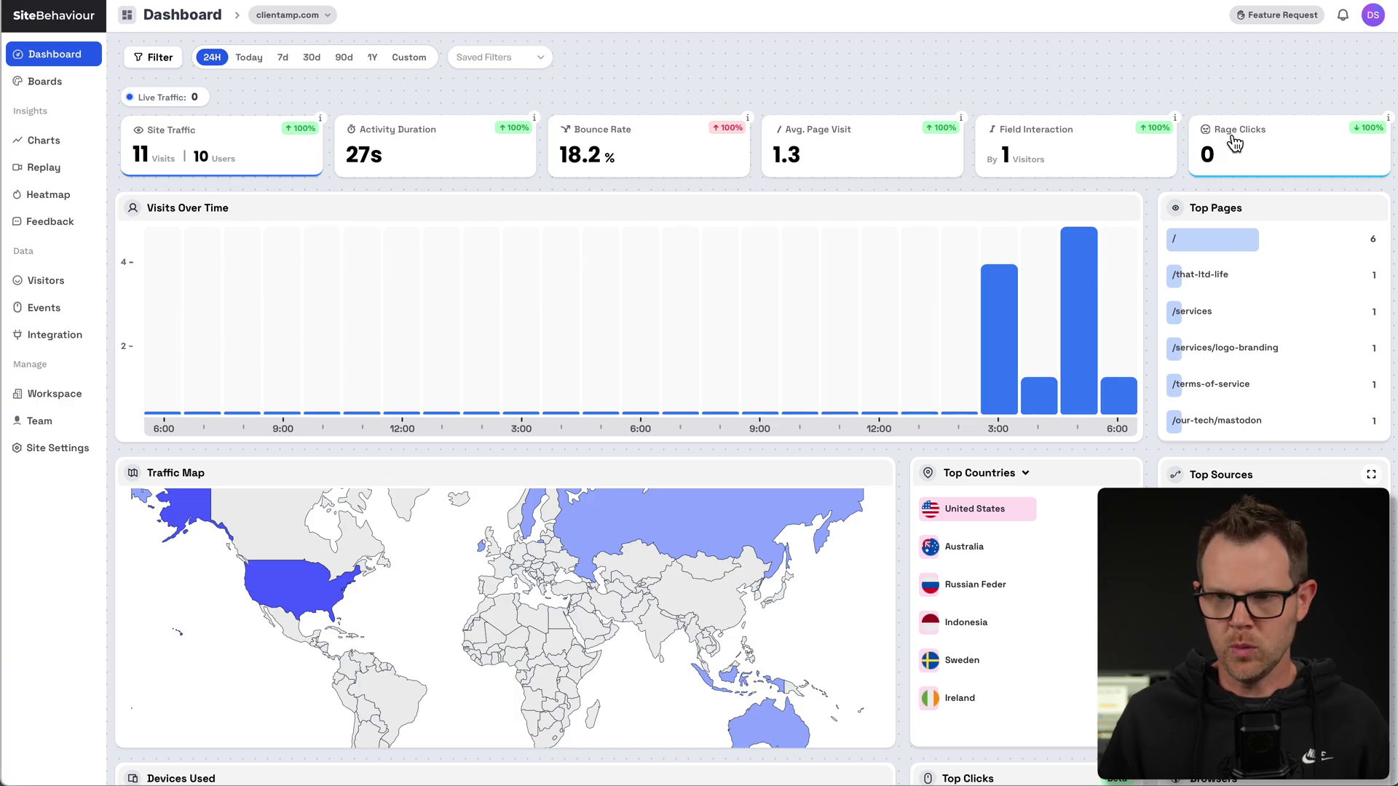
Step: Review the clientamp.com dashboard from the traffic stats down through the traffic map, sources, devices, clicks and user navigation map
{"action": "mouse_move", "coordinate": [1389, 121]}
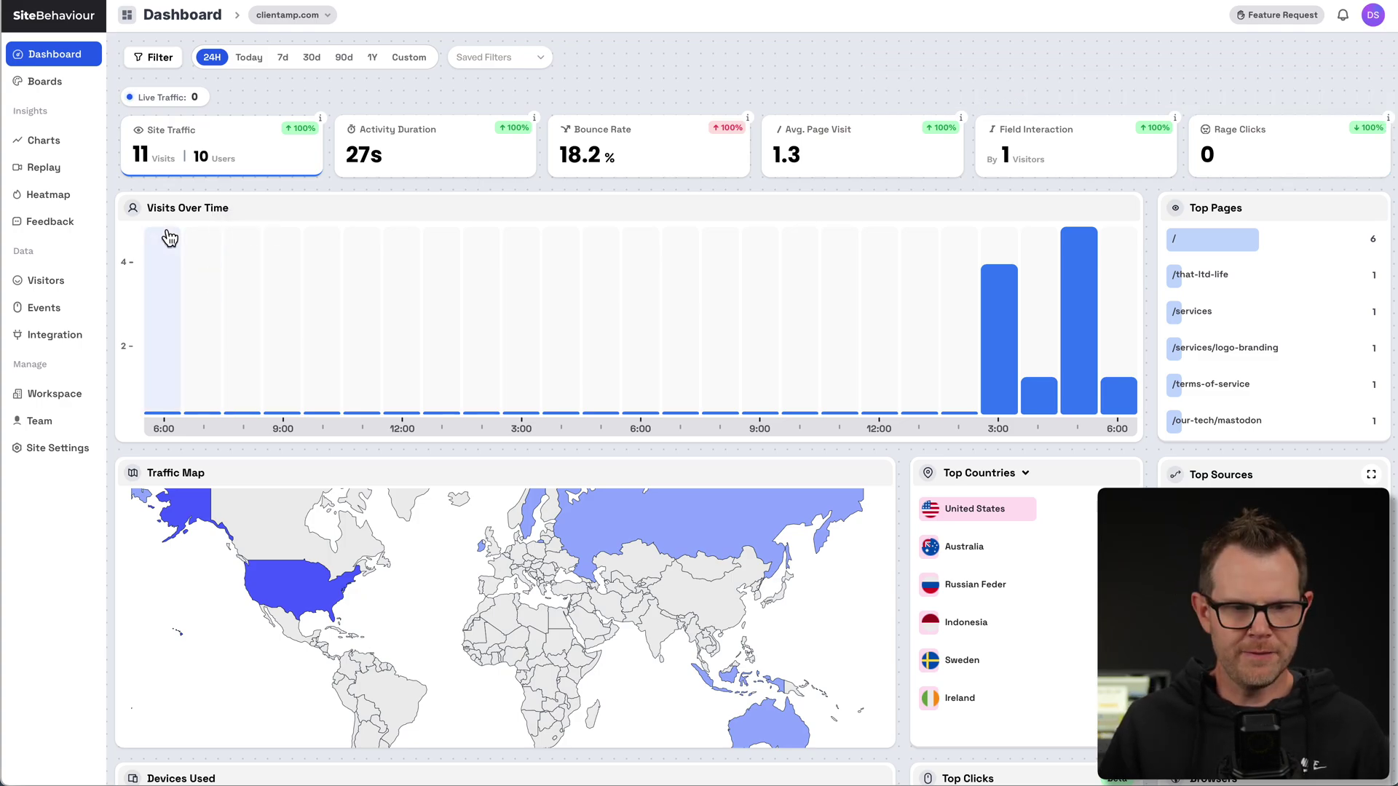
{"action": "scroll", "coordinate": [615, 452], "scroll_direction": "down", "scroll_amount": 3}
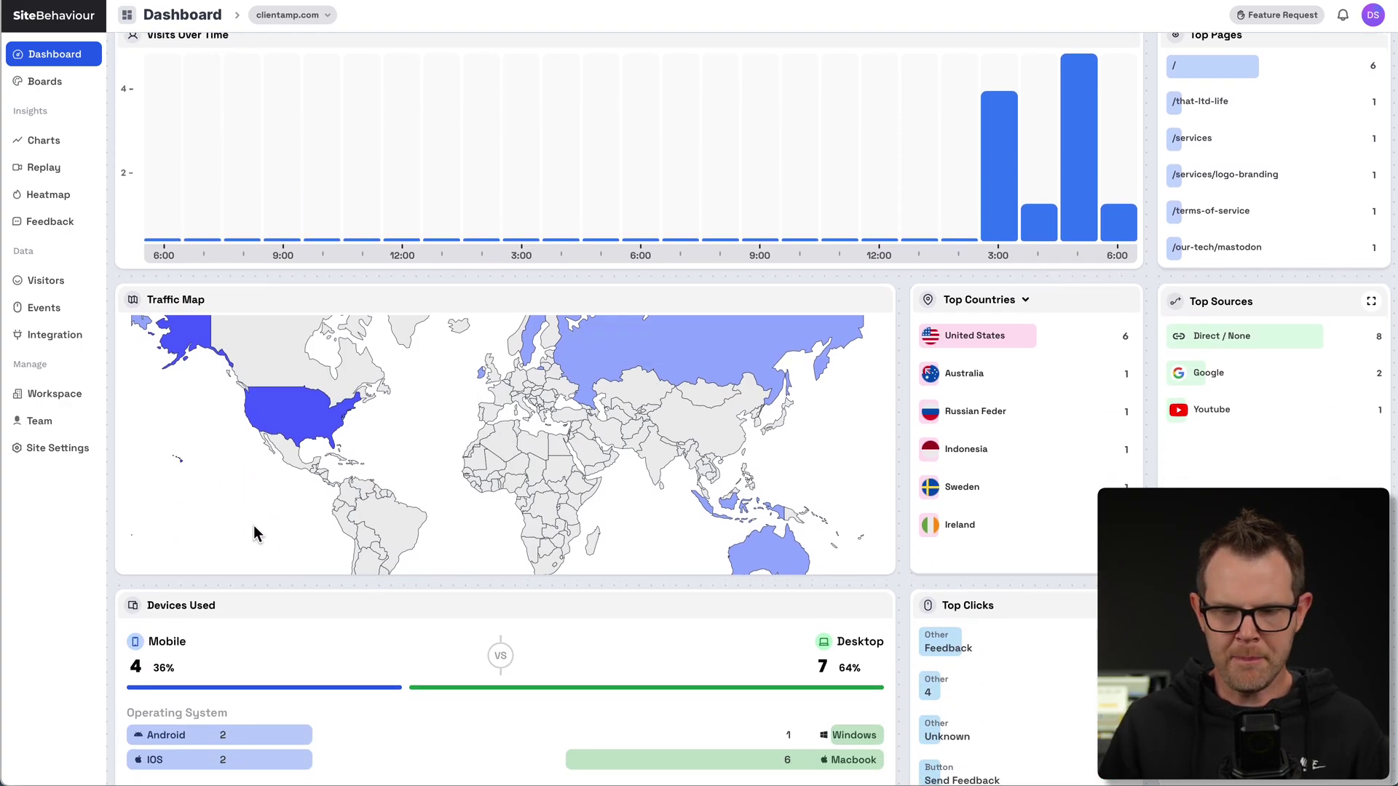
{"action": "scroll", "coordinate": [489, 419], "scroll_direction": "down", "scroll_amount": 2}
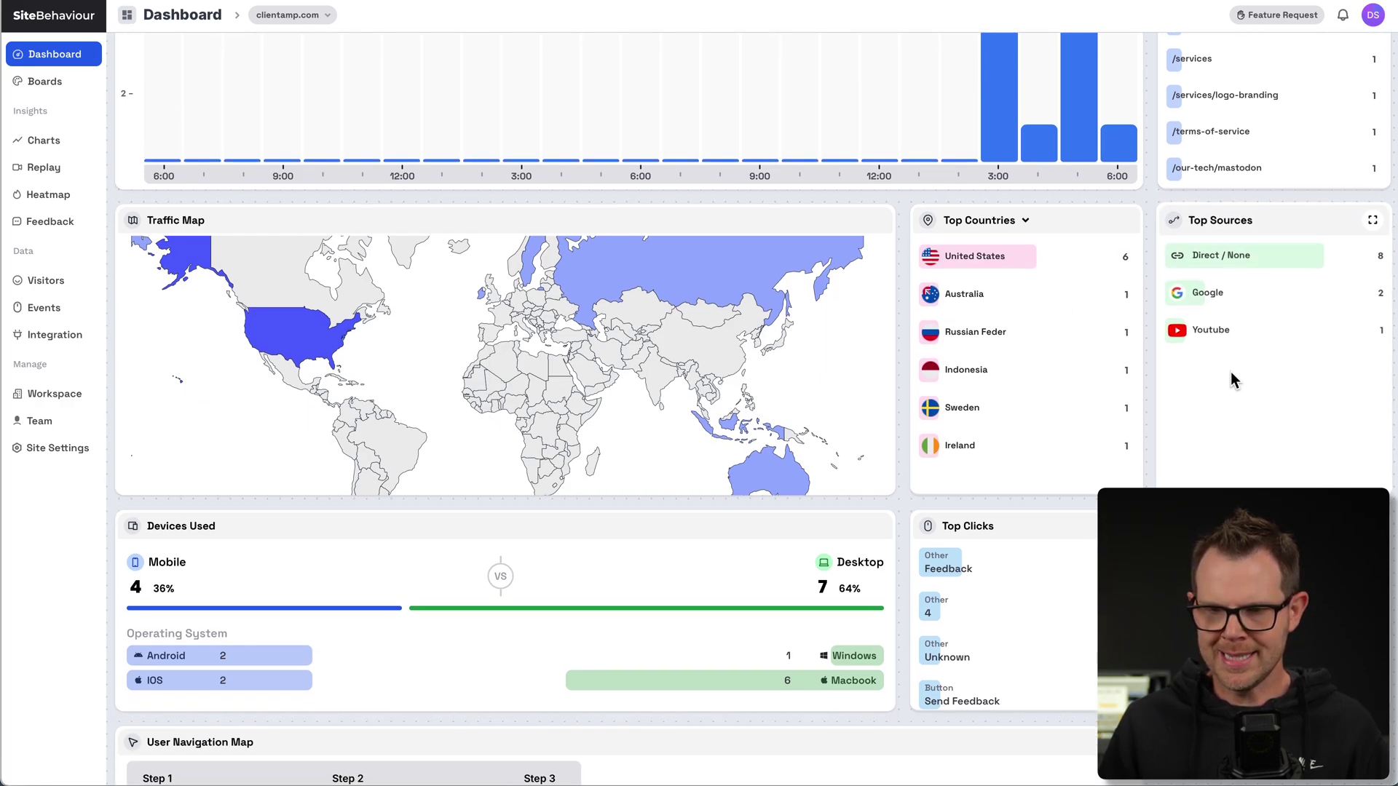
{"action": "scroll", "coordinate": [1261, 373], "scroll_direction": "down", "scroll_amount": 2}
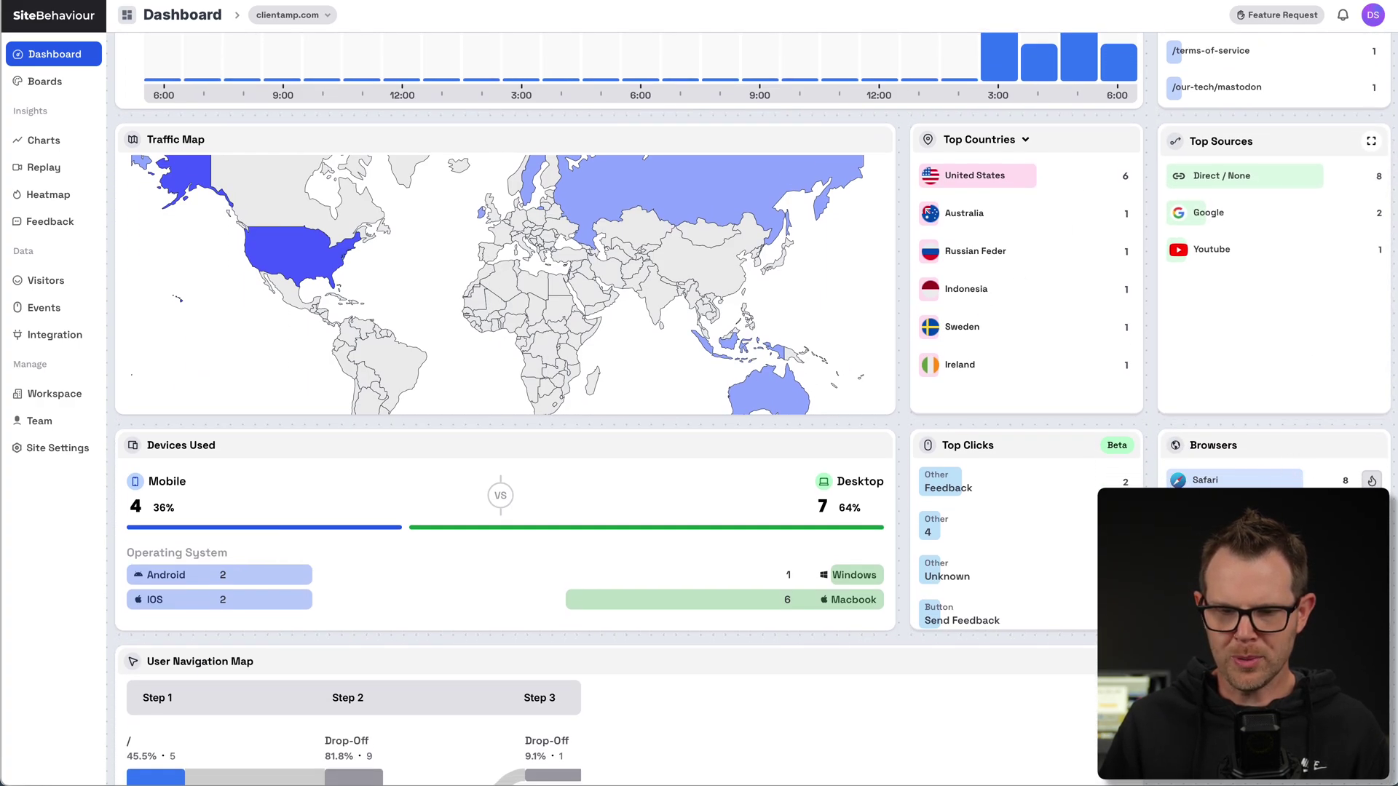
{"action": "scroll", "coordinate": [1085, 510], "scroll_direction": "down", "scroll_amount": 1}
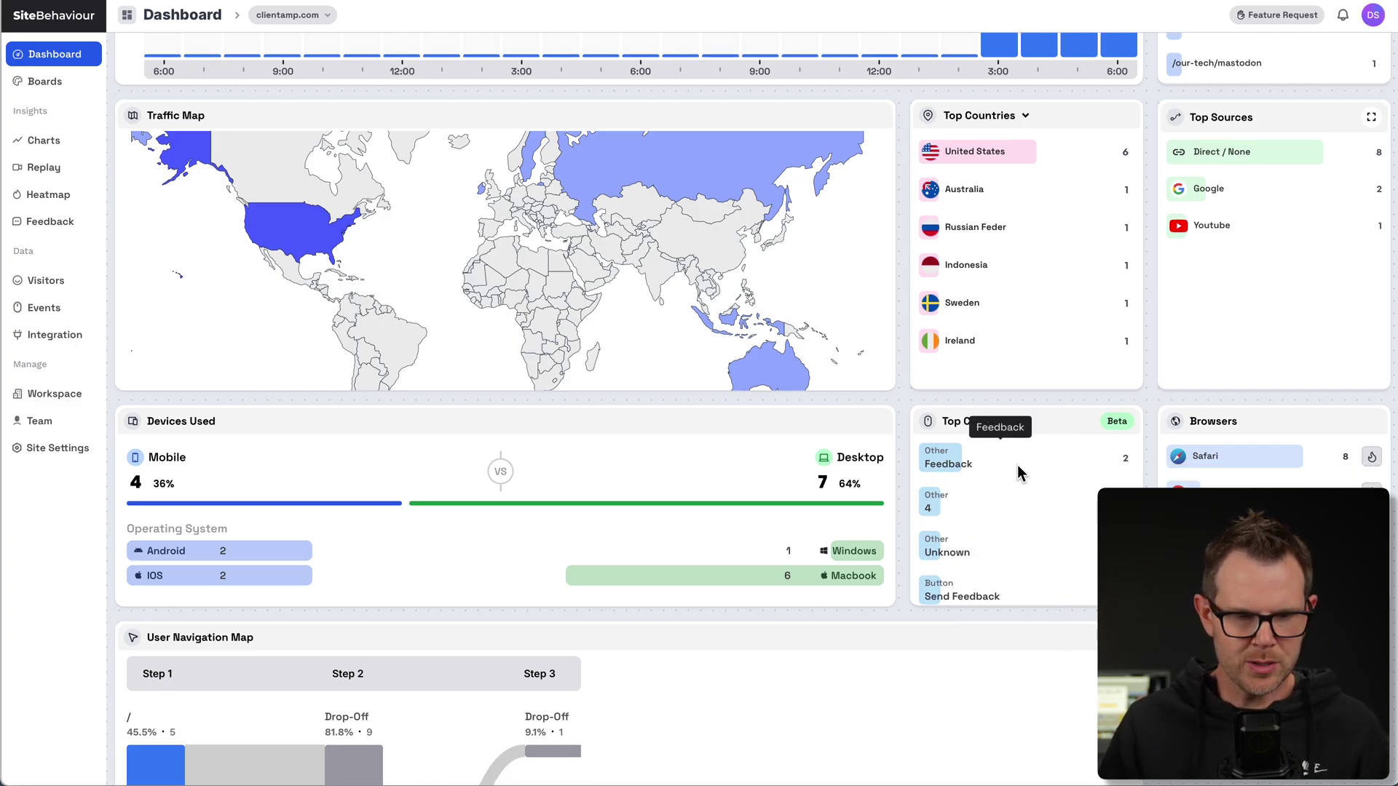
{"action": "scroll", "coordinate": [666, 536], "scroll_direction": "down", "scroll_amount": 10}
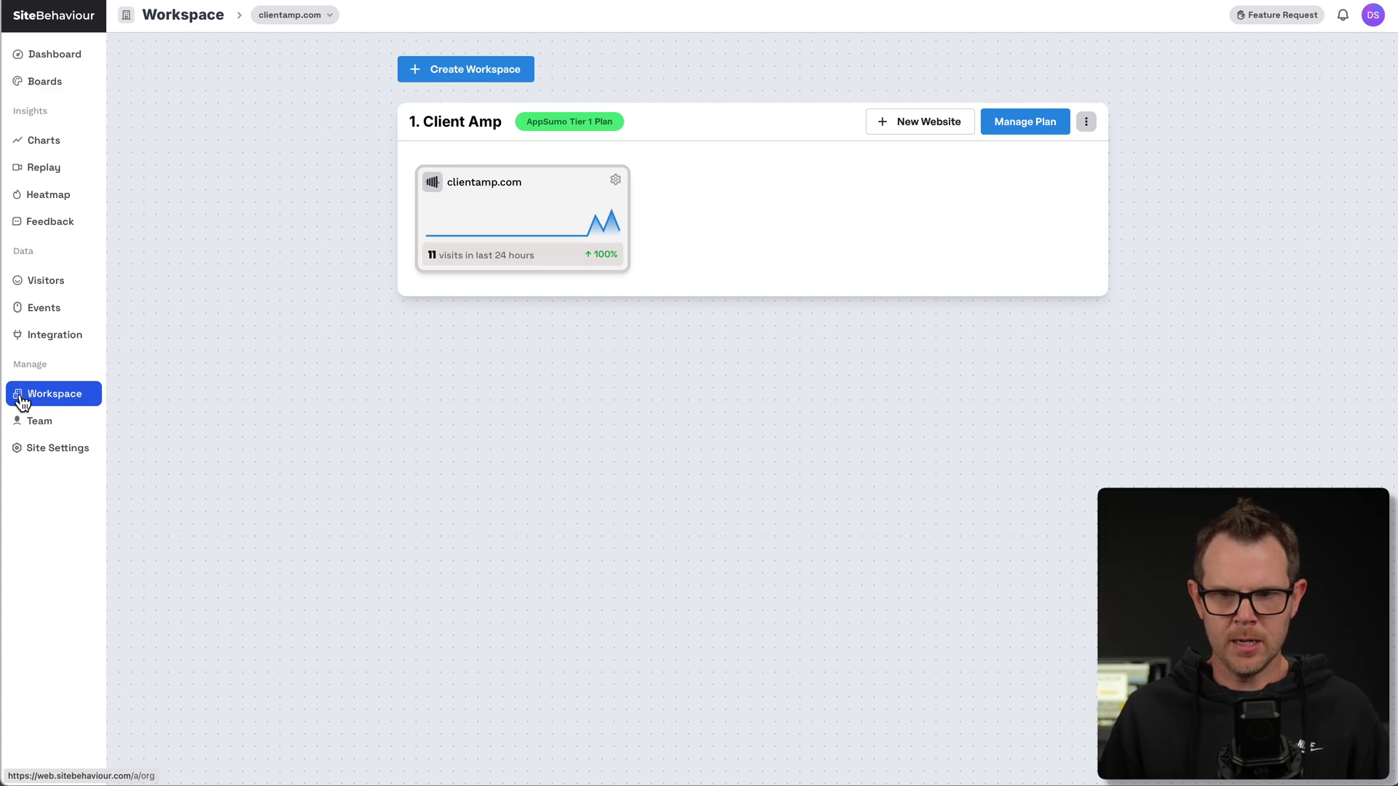
Step: Add the website daveswift.com to the Client Amp workspace with Complete Tracking enabled
{"action": "left_click", "coordinate": [927, 121]}
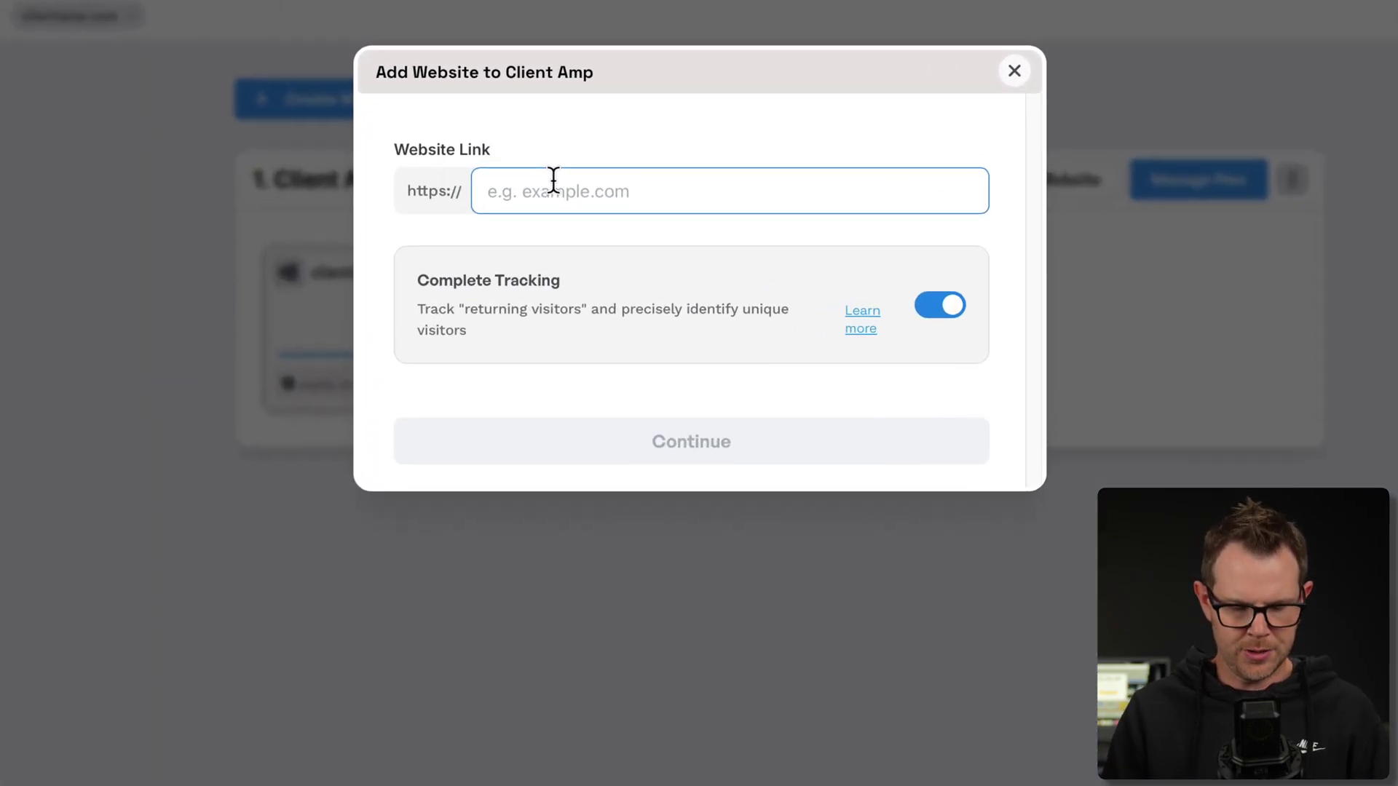
{"action": "type", "text": "daveswif"}
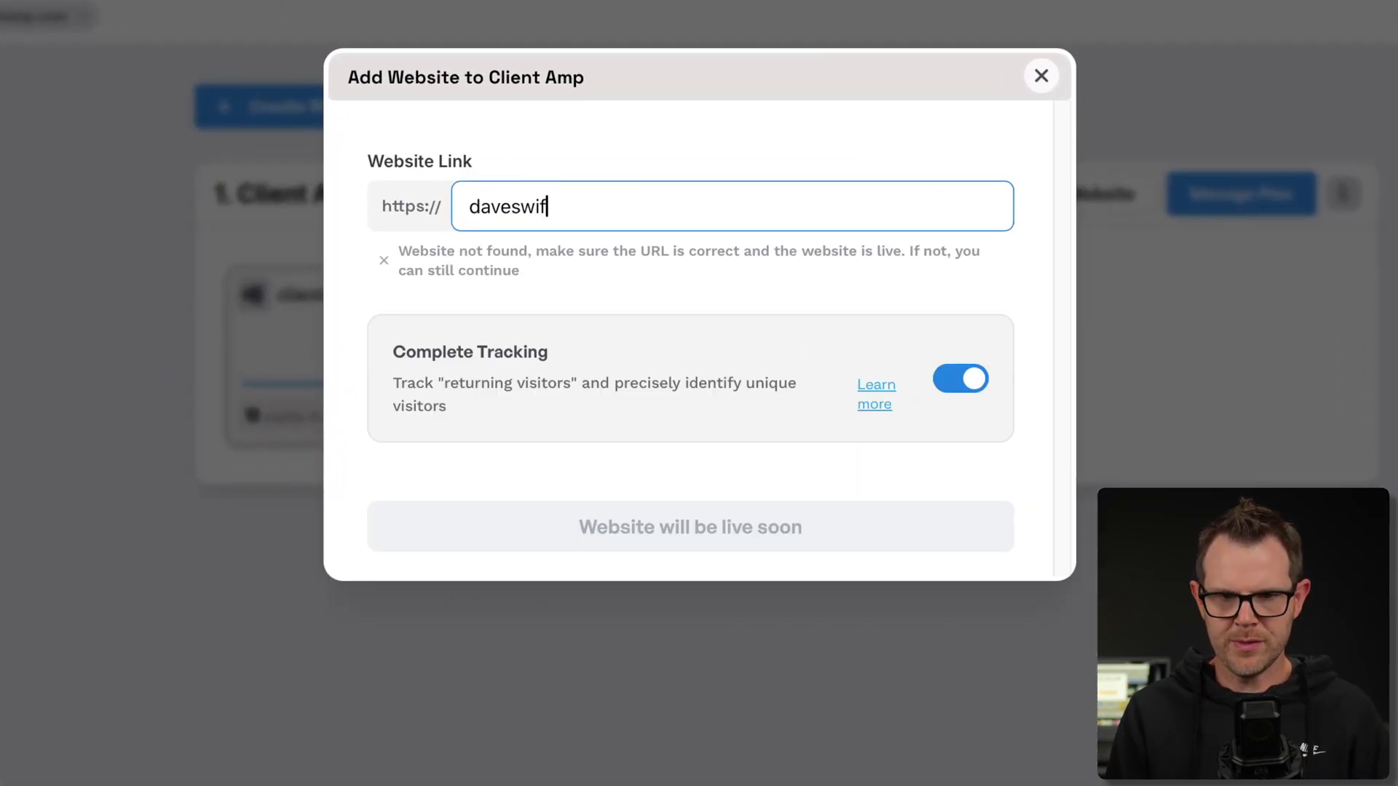
{"action": "type", "text": "t.com"}
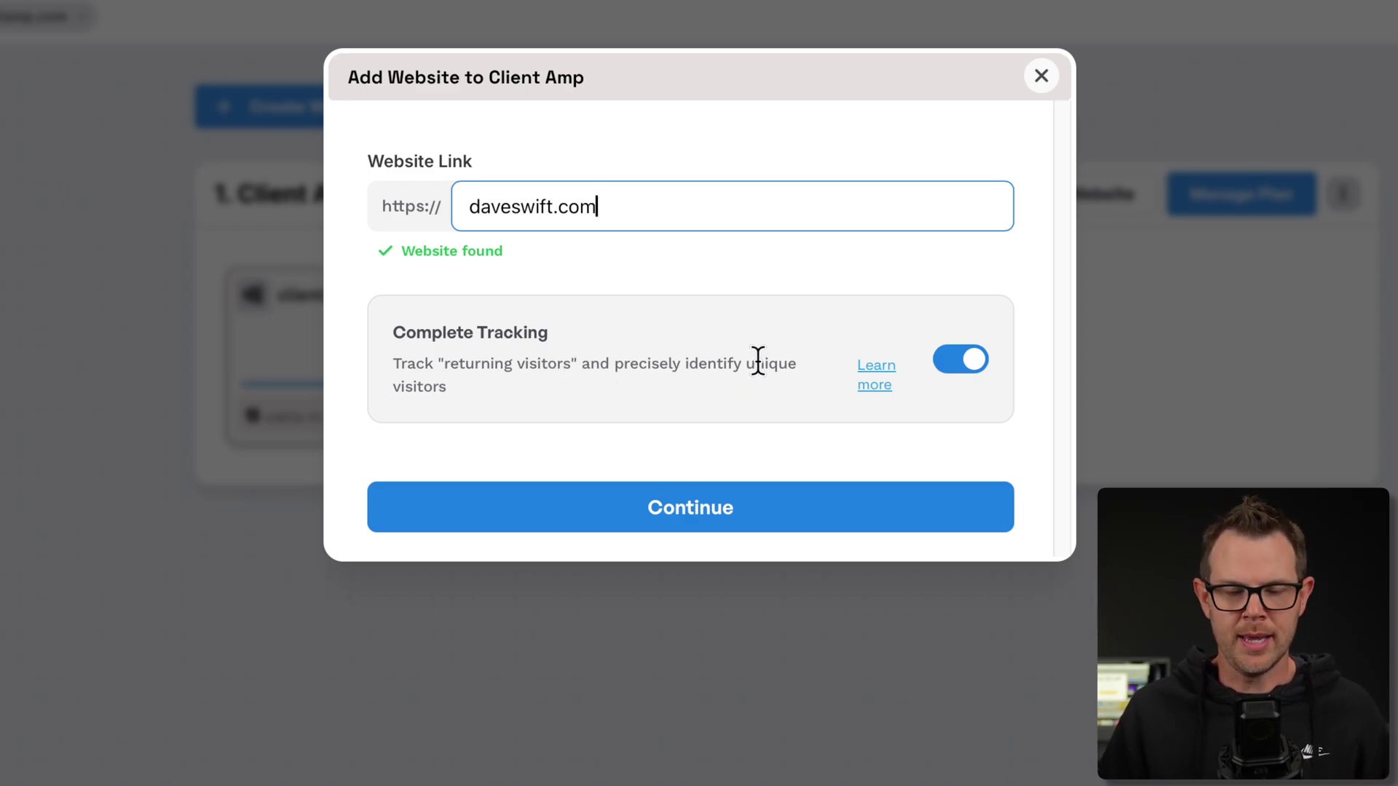
{"action": "left_click", "coordinate": [705, 510]}
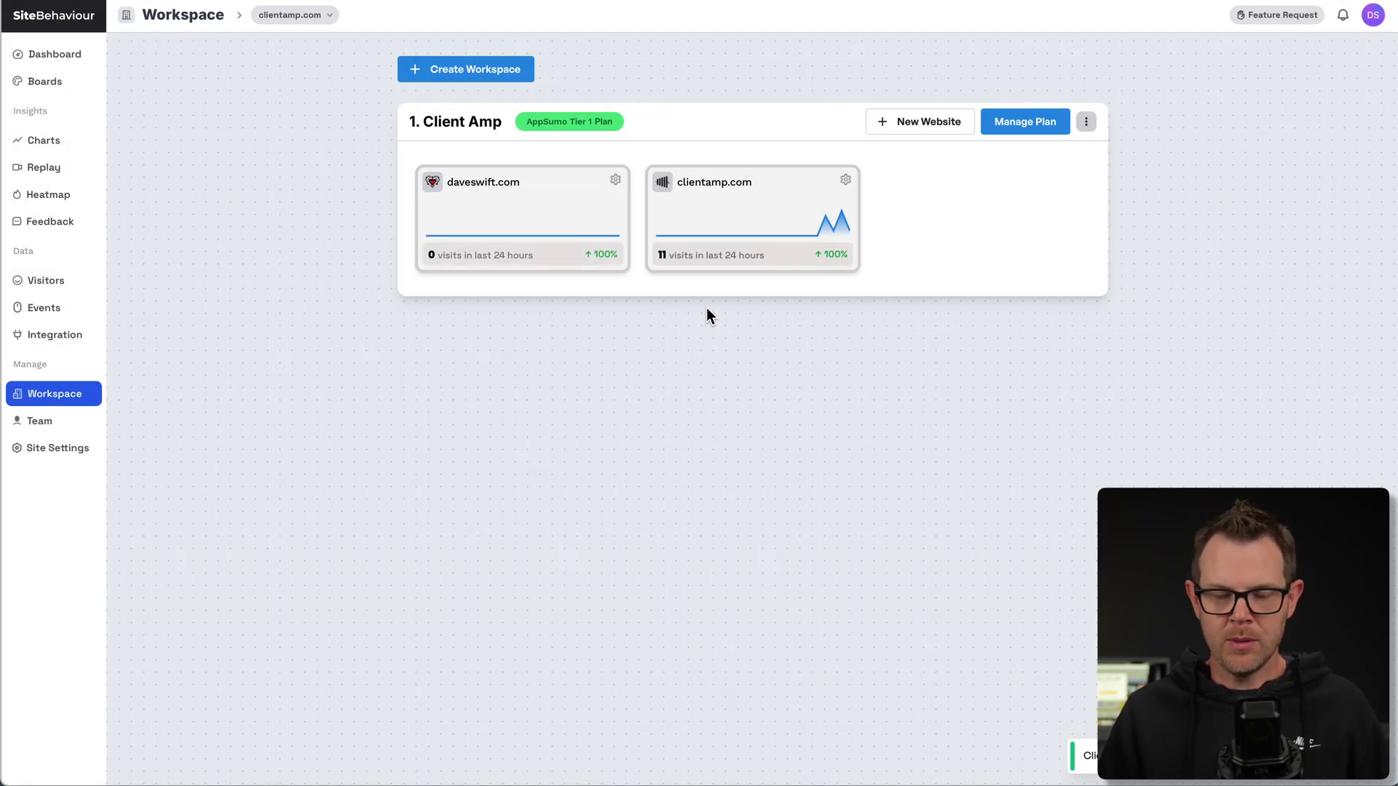
Step: Block tracking for this browser in the tracking settings of daveswift.com
{"action": "left_click", "coordinate": [616, 179]}
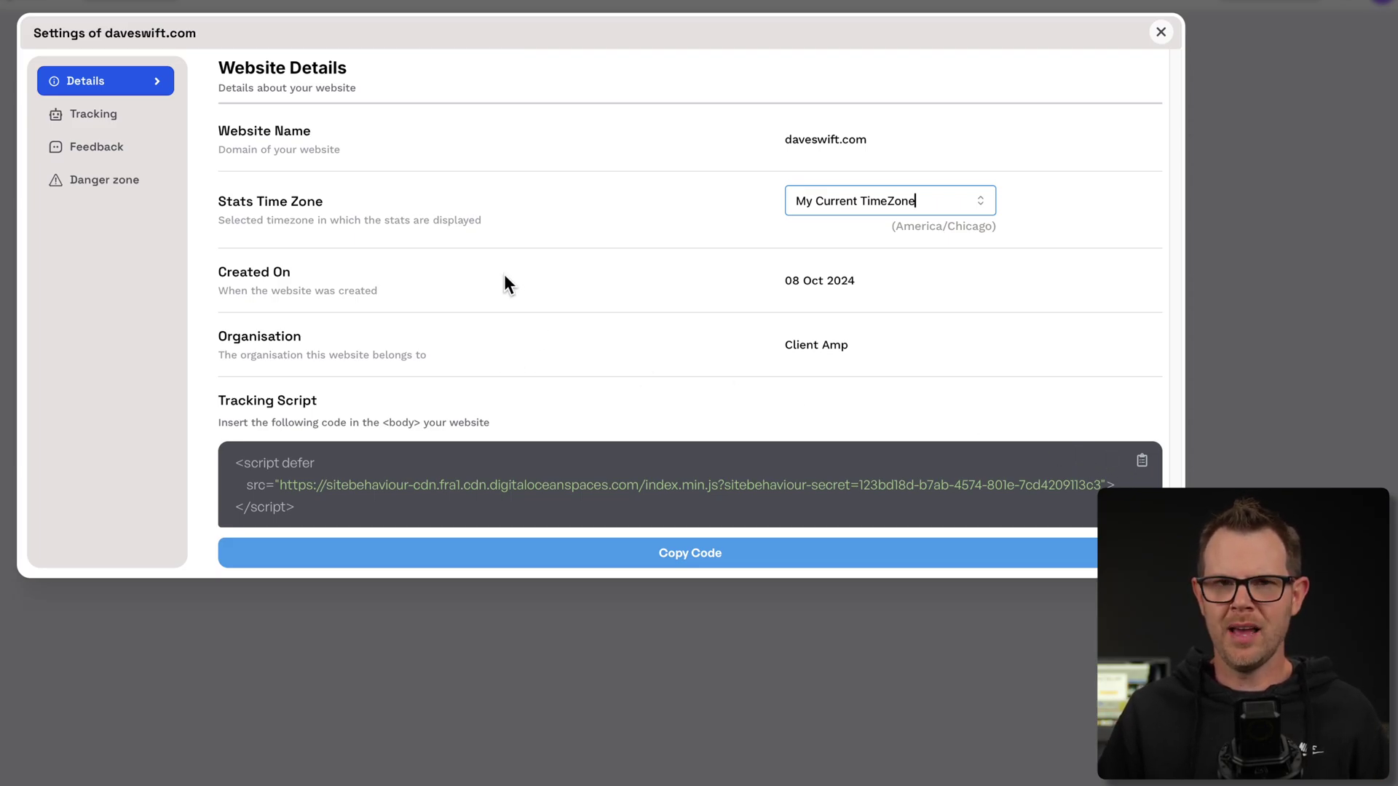
{"action": "left_click", "coordinate": [125, 117]}
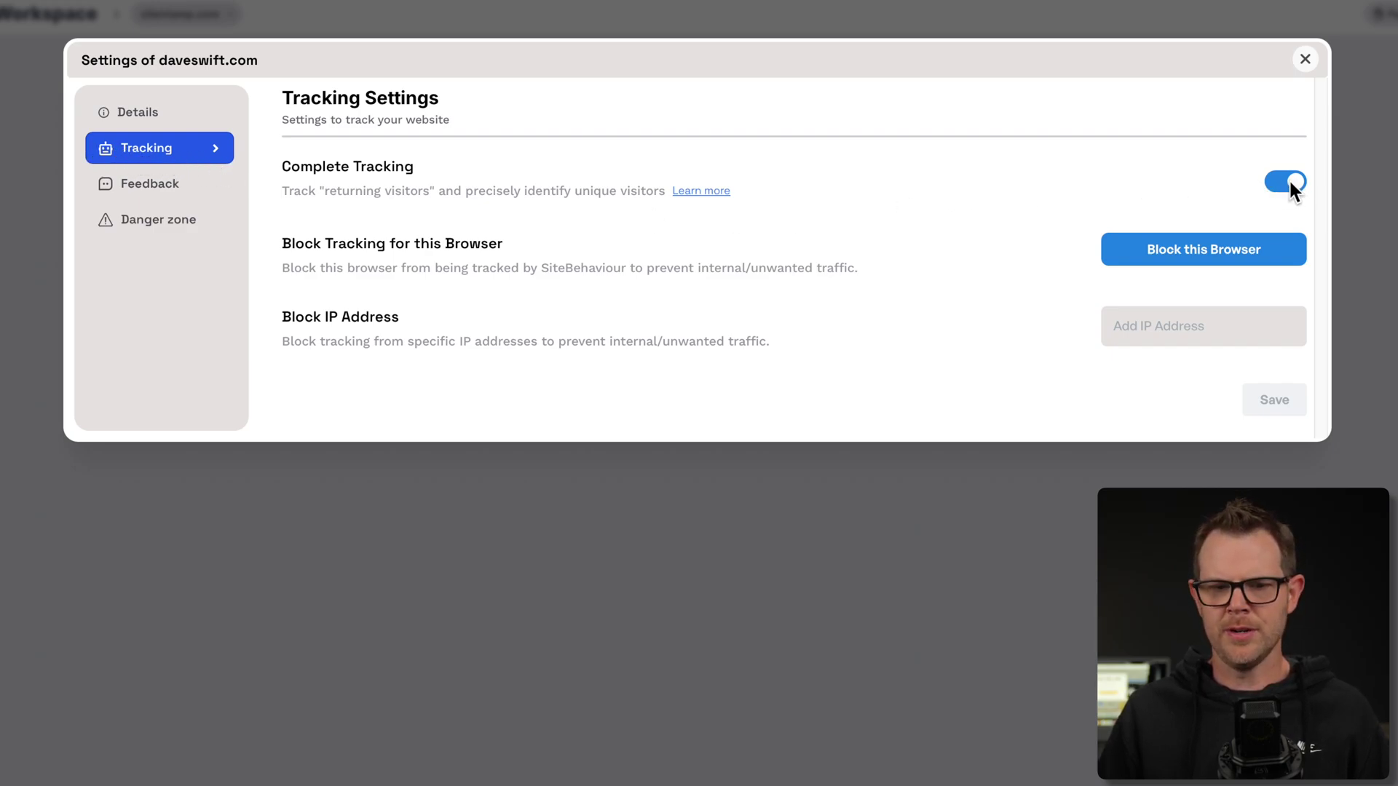
{"action": "left_click", "coordinate": [1221, 253]}
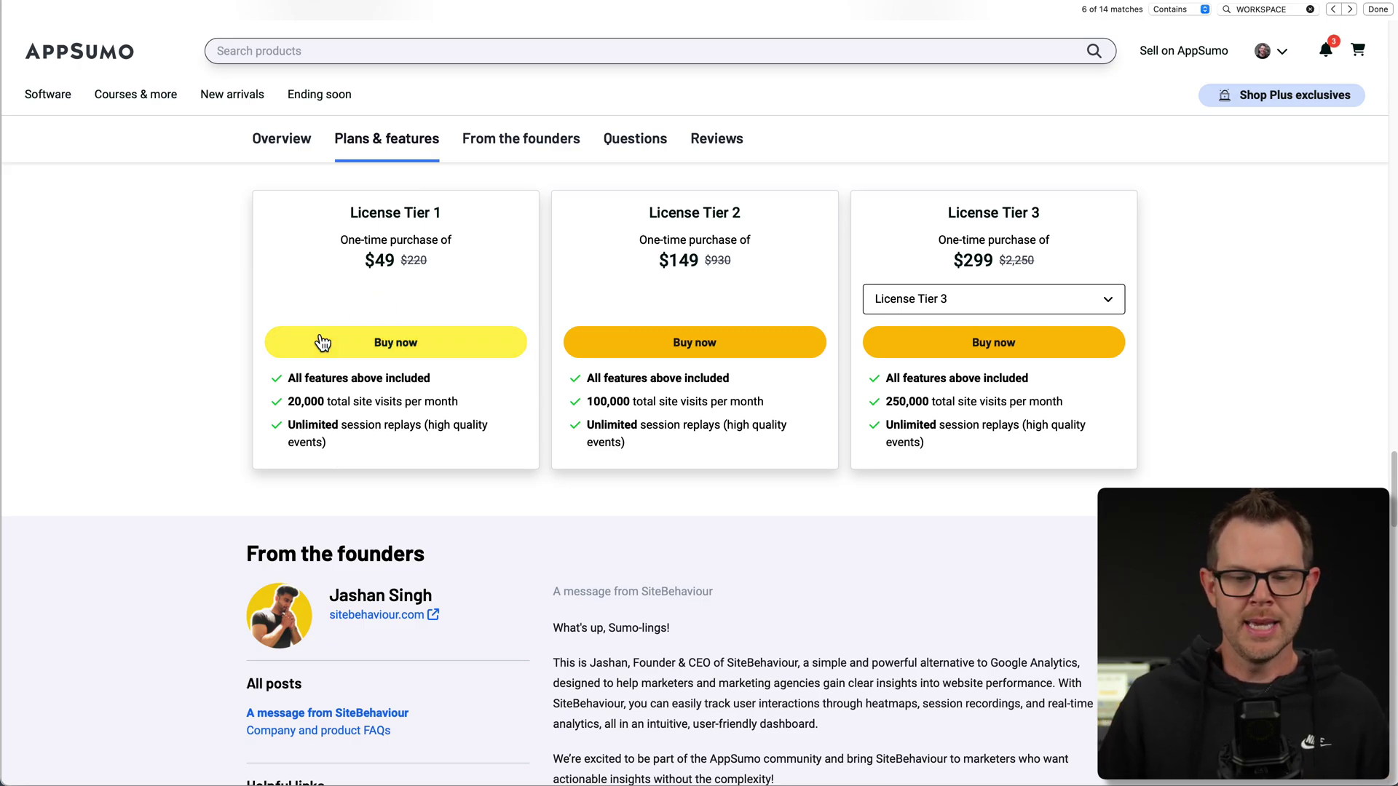
Step: On the AppSumo deal page, compare the prices and monthly visit limits of the license tiers, including License Tier 4
{"action": "scroll", "coordinate": [838, 430], "scroll_direction": "up", "scroll_amount": 1}
{"action": "scroll", "coordinate": [881, 432], "scroll_direction": "up", "scroll_amount": 1}
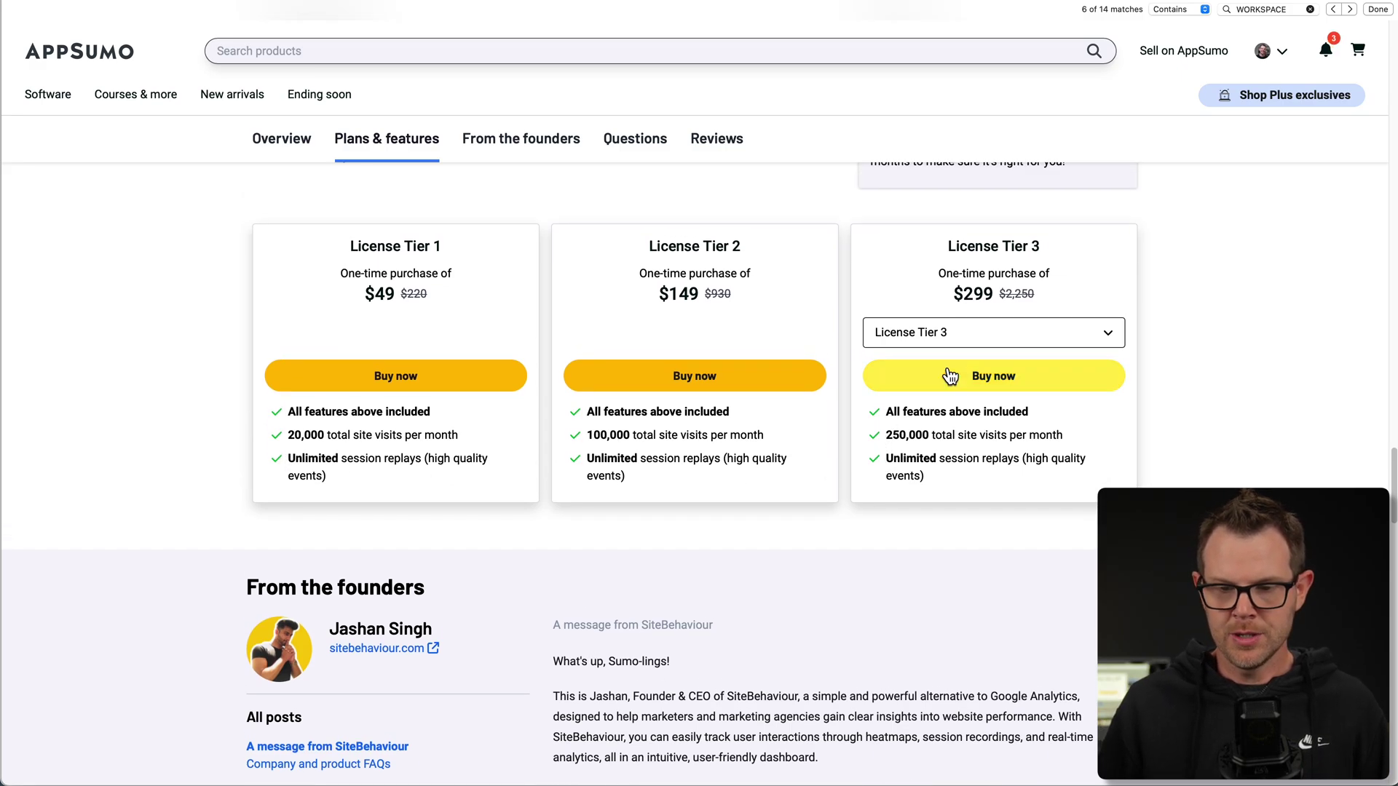
{"action": "left_click", "coordinate": [964, 336]}
{"action": "left_click", "coordinate": [939, 395]}
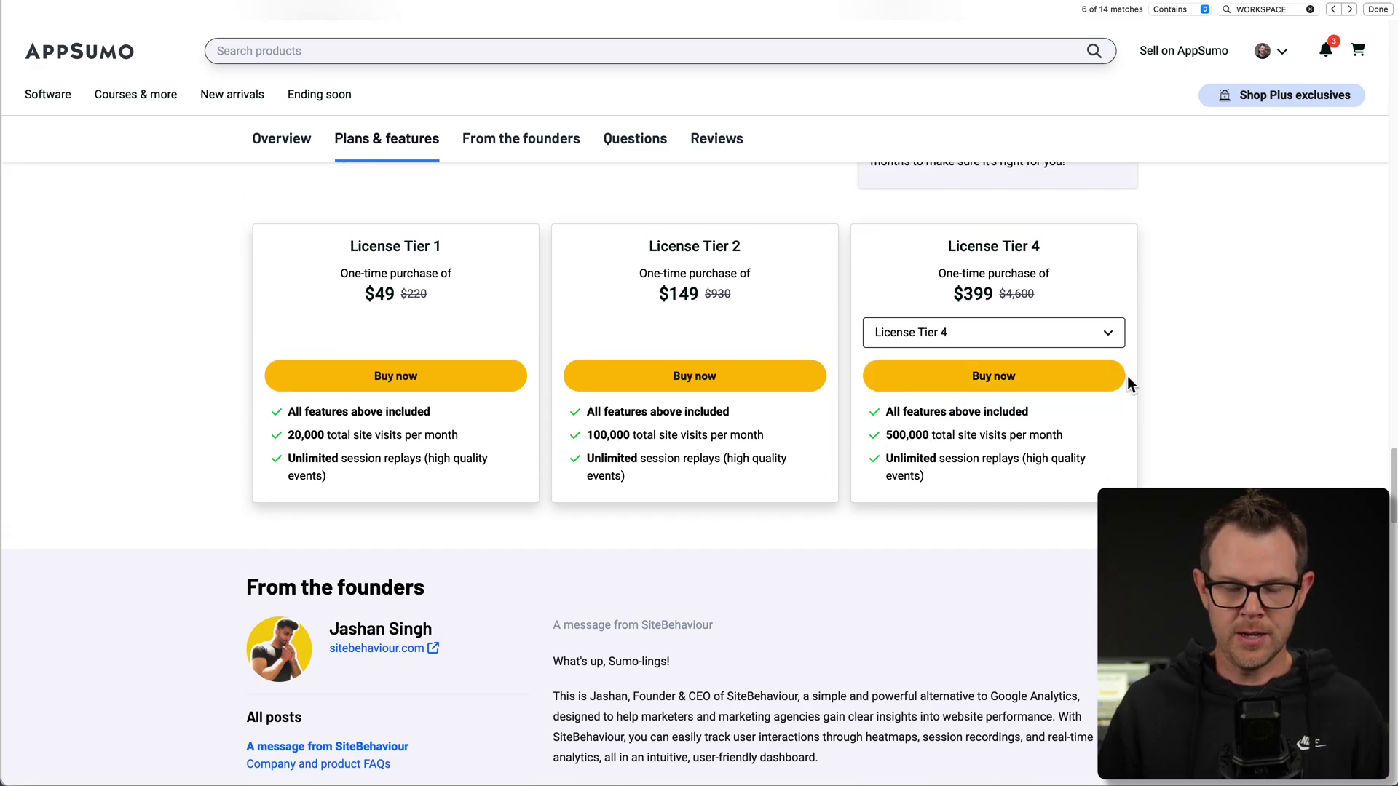
{"action": "left_click", "coordinate": [1020, 340]}
{"action": "left_click", "coordinate": [980, 426]}
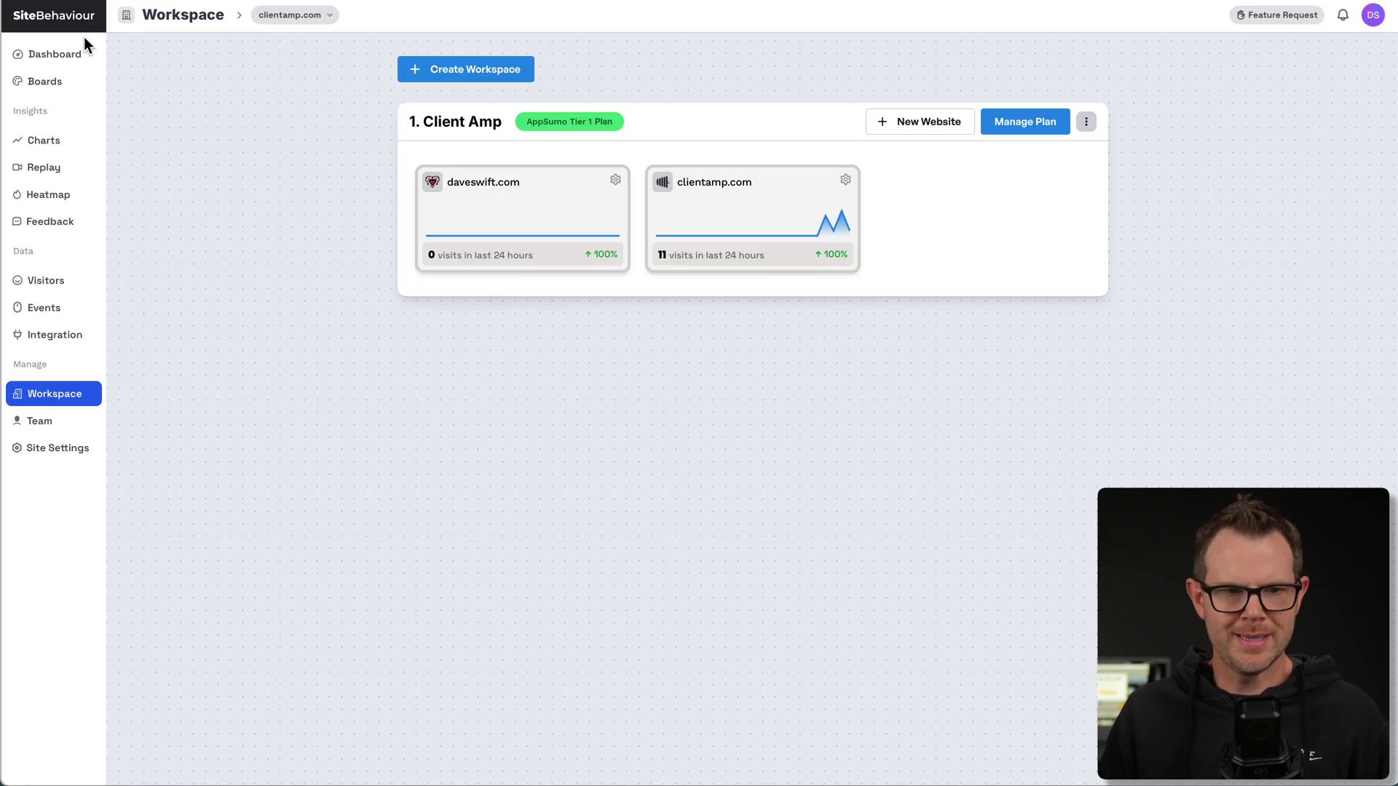
Step: Return to the SiteBehaviour dashboard and open the TEST board to view its Page Views chart
{"action": "left_click", "coordinate": [45, 55]}
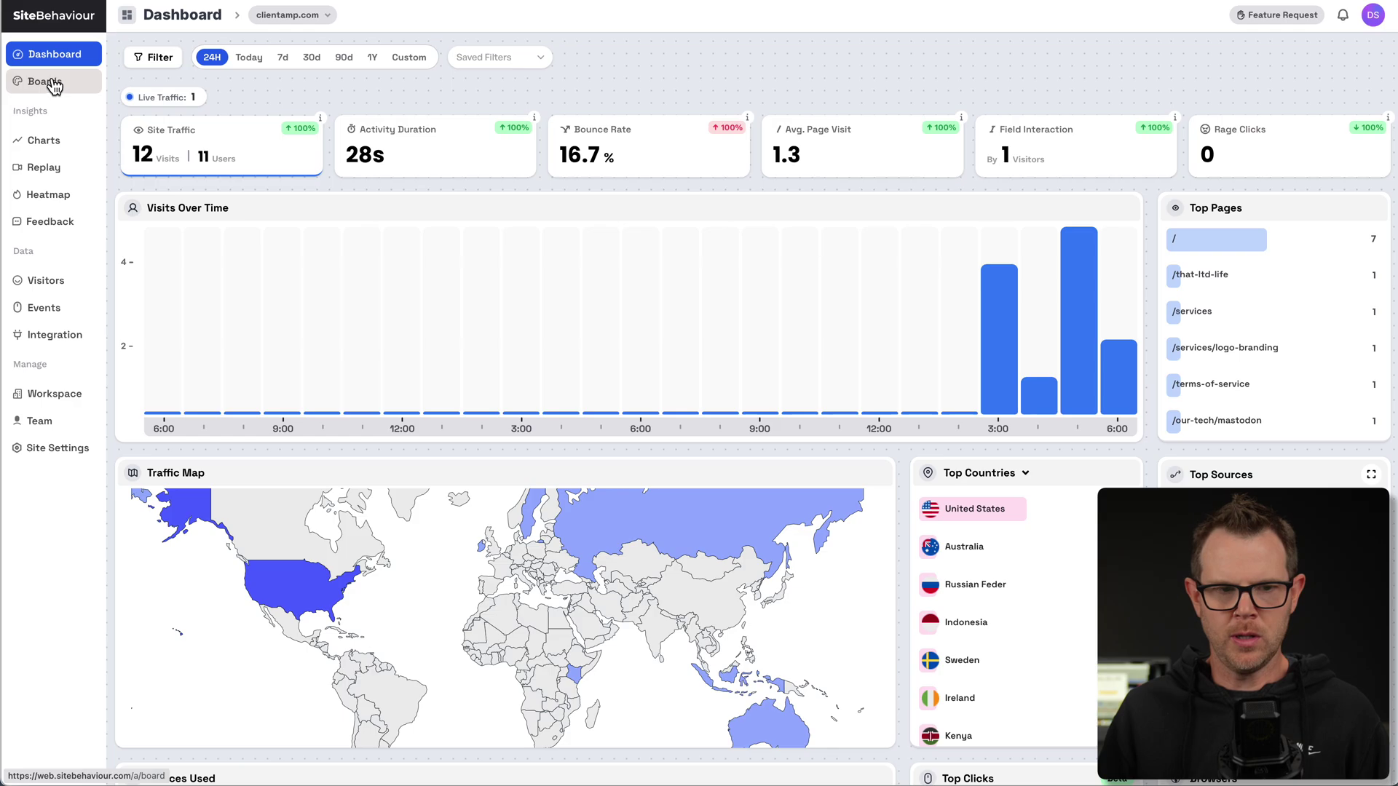
{"action": "left_click", "coordinate": [54, 86]}
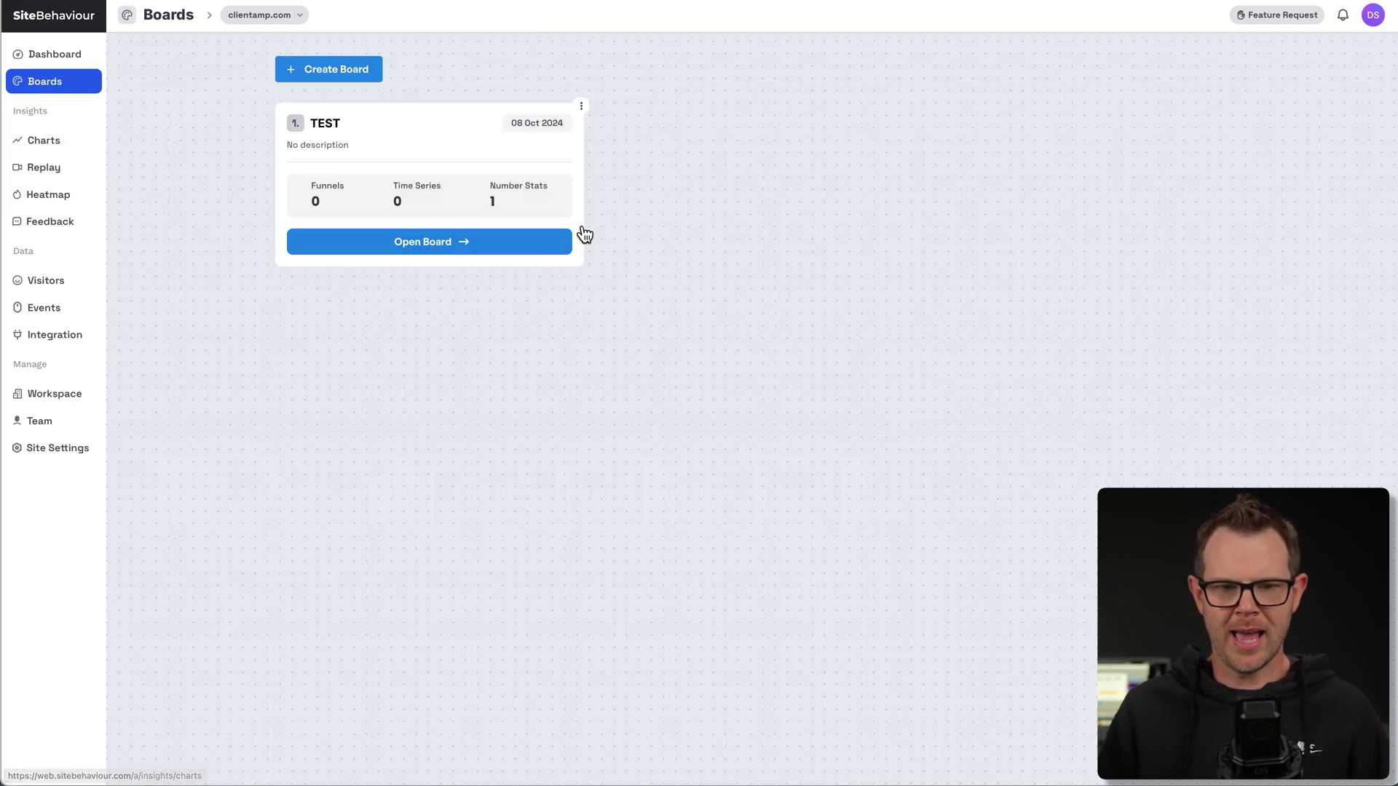
{"action": "left_click", "coordinate": [445, 242]}
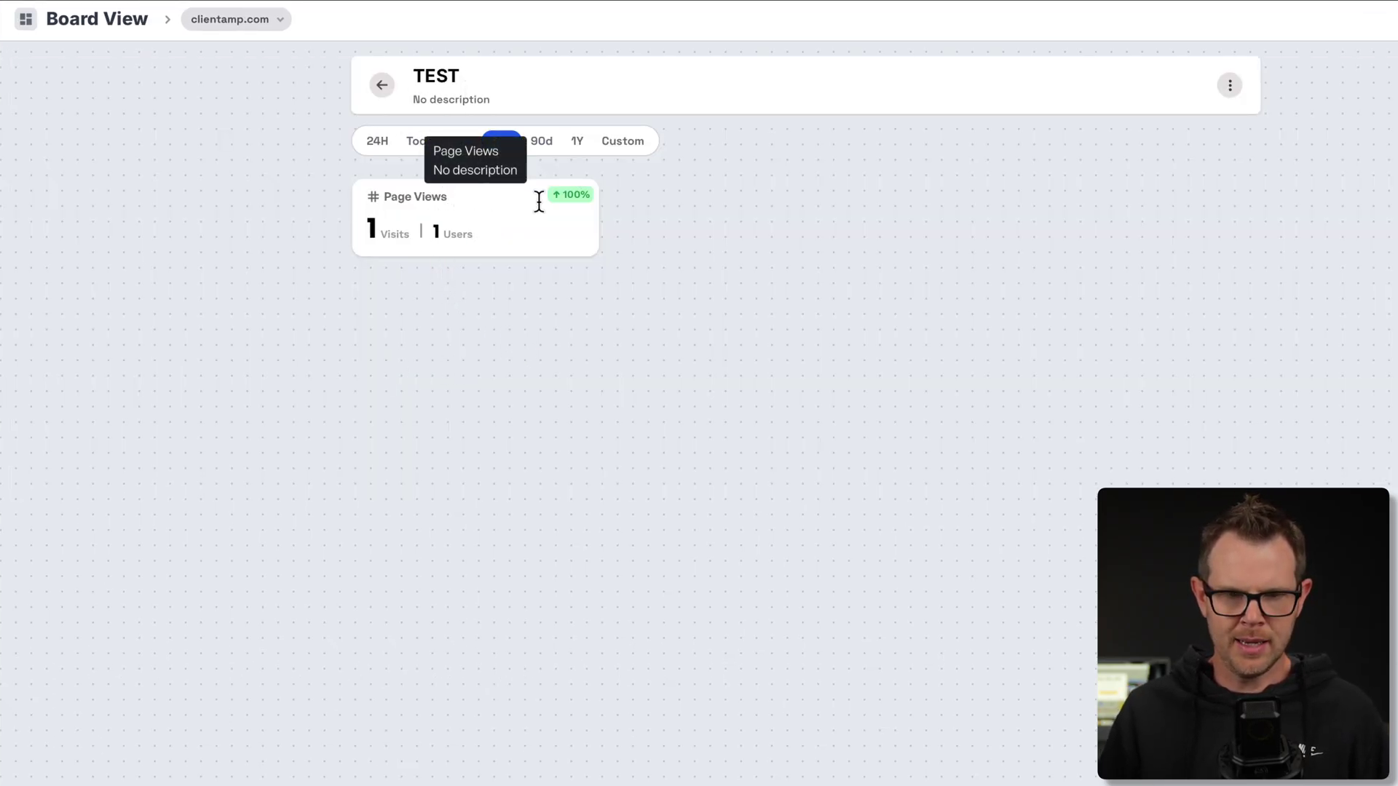
{"action": "left_click_drag", "start_coordinate": [447, 198], "coordinate": [355, 182]}
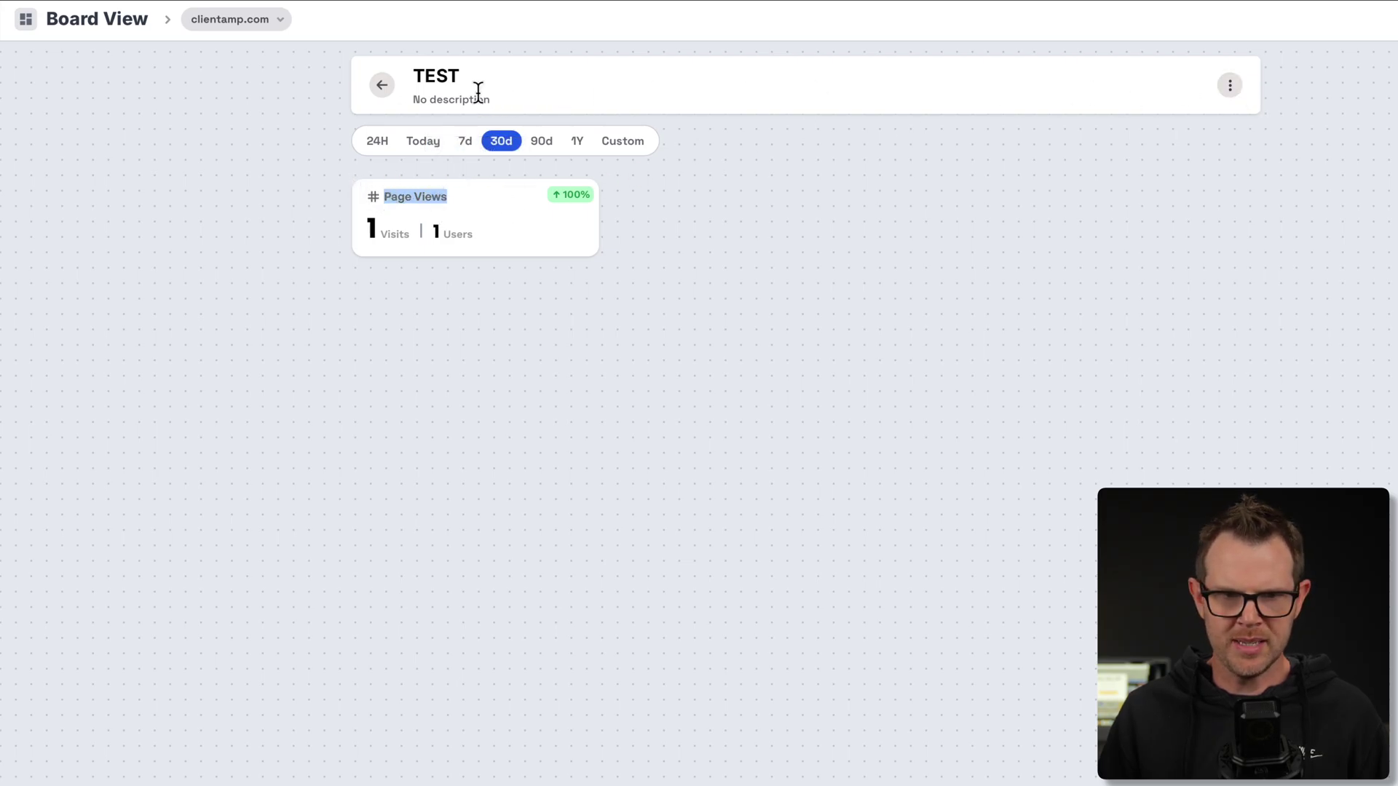
Step: Edit the TEST board and move the Page Views chart to the far side of the top row
{"action": "left_click", "coordinate": [1230, 85]}
{"action": "left_click", "coordinate": [1211, 130]}
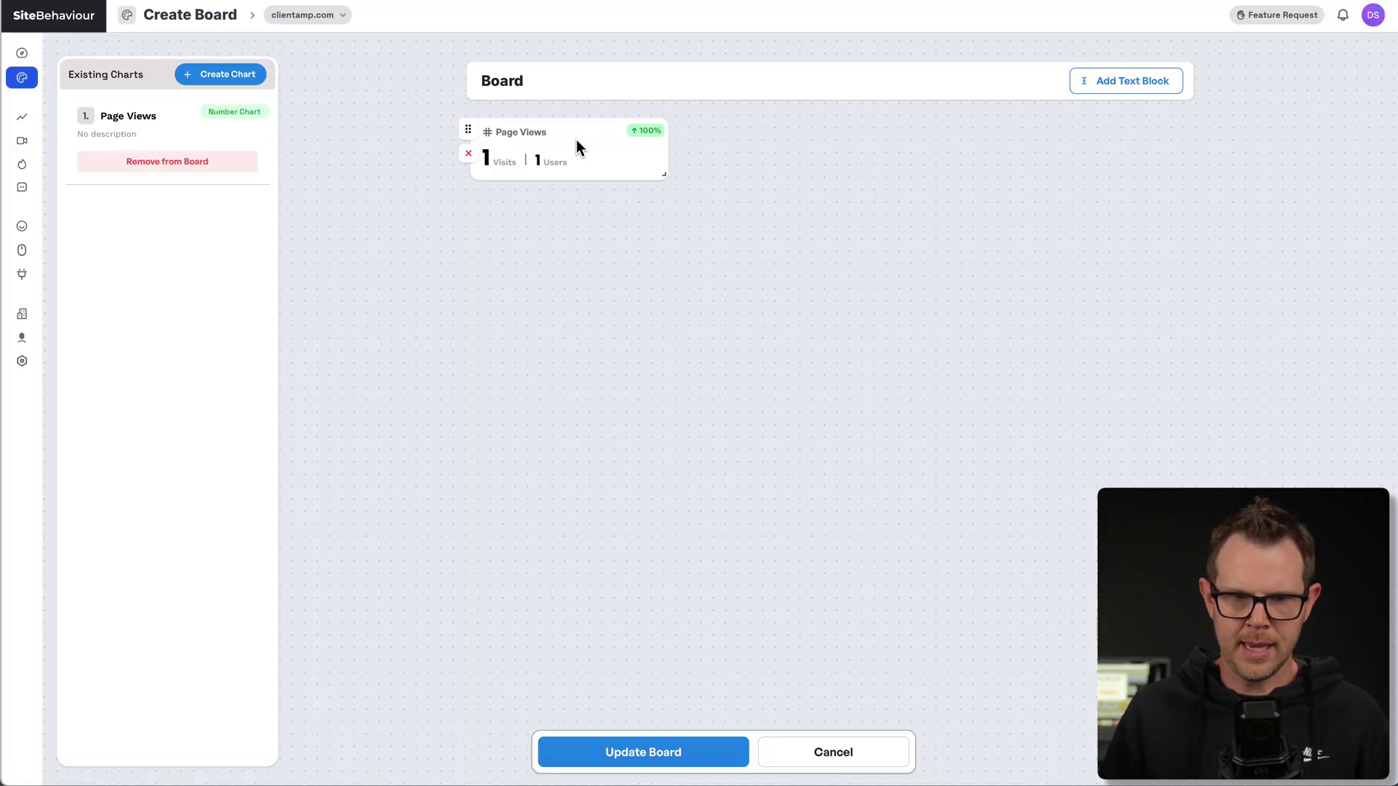
{"action": "left_click_drag", "start_coordinate": [469, 129], "coordinate": [936, 142]}
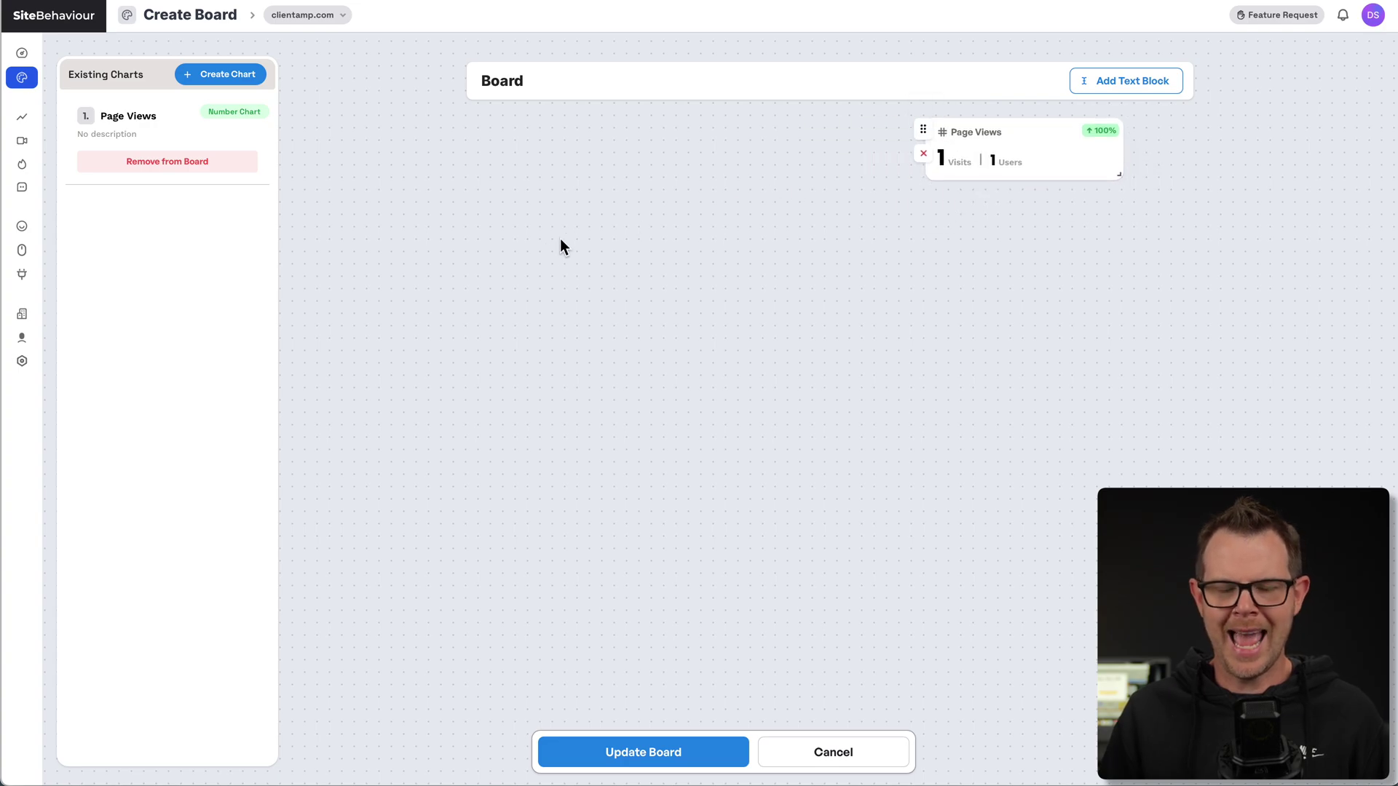
Step: Start a new chart for the board, preview the Funnel type, and settle on the Time Series type
{"action": "left_click", "coordinate": [227, 76]}
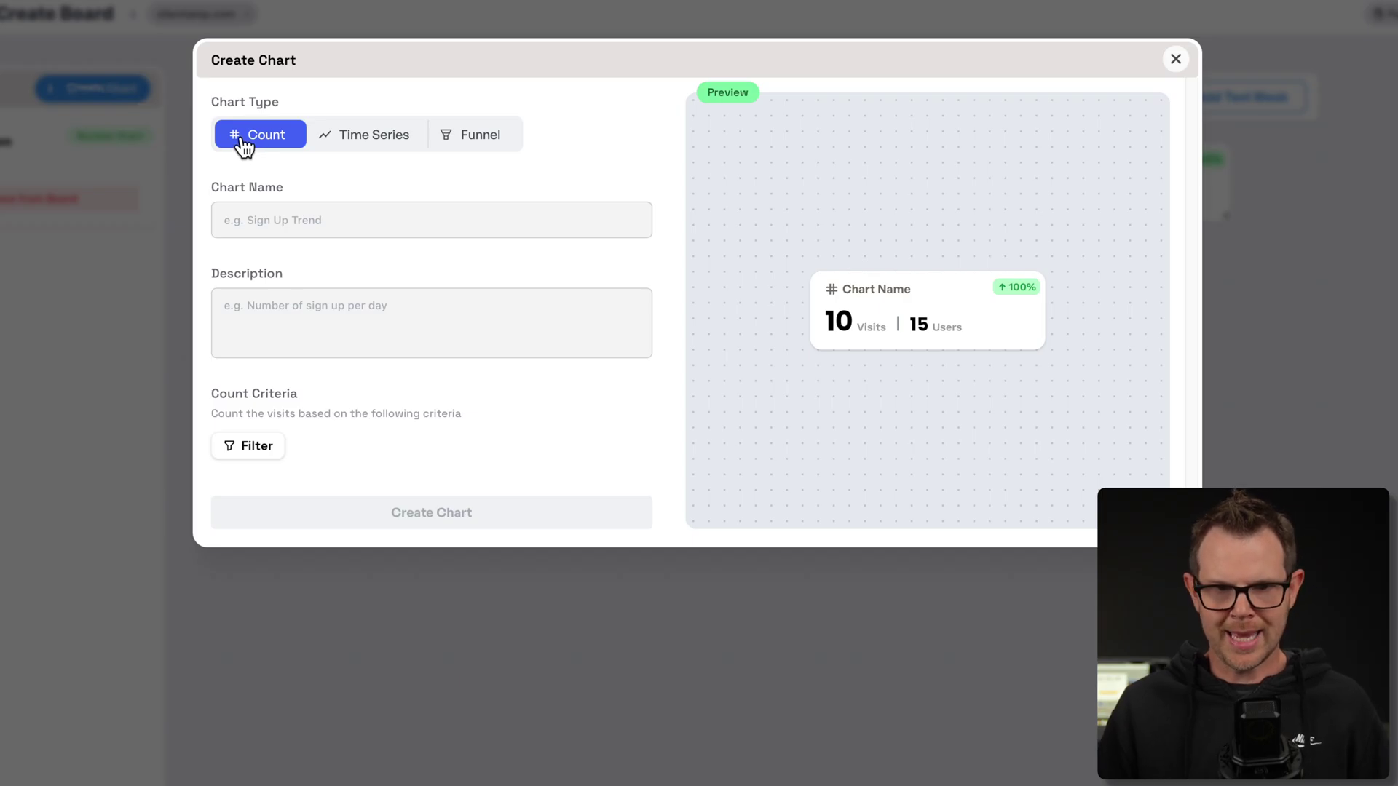
{"action": "left_click", "coordinate": [353, 138]}
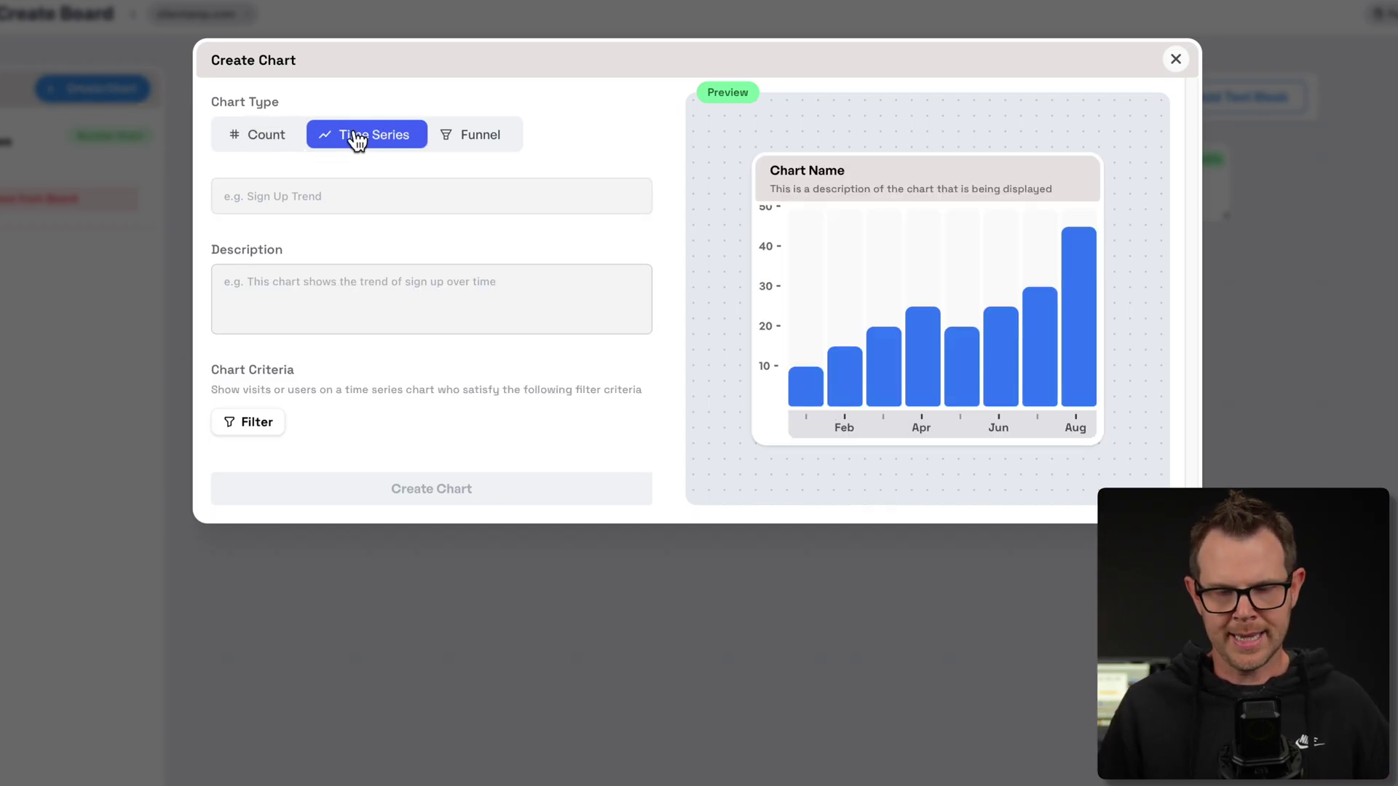
{"action": "left_click", "coordinate": [498, 146]}
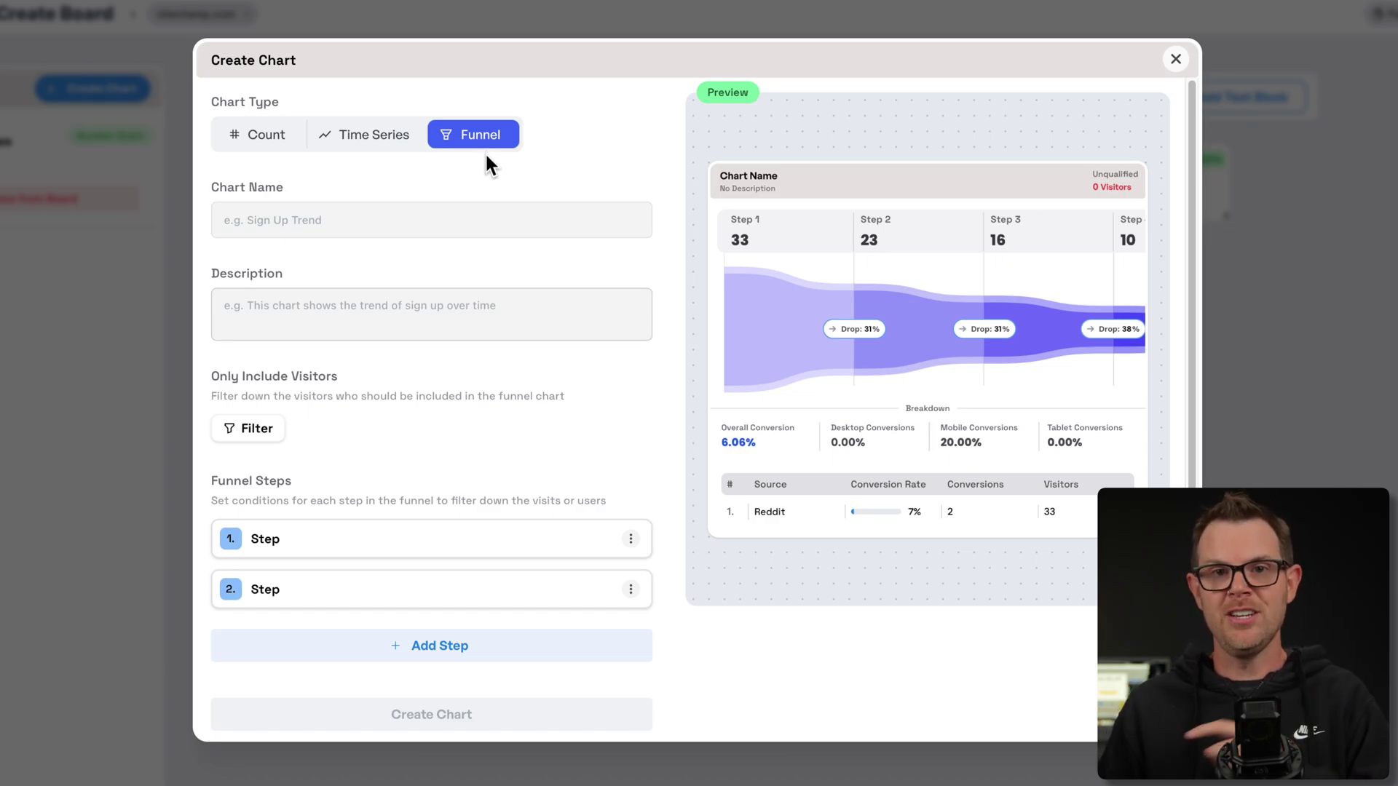
{"action": "left_click", "coordinate": [355, 143]}
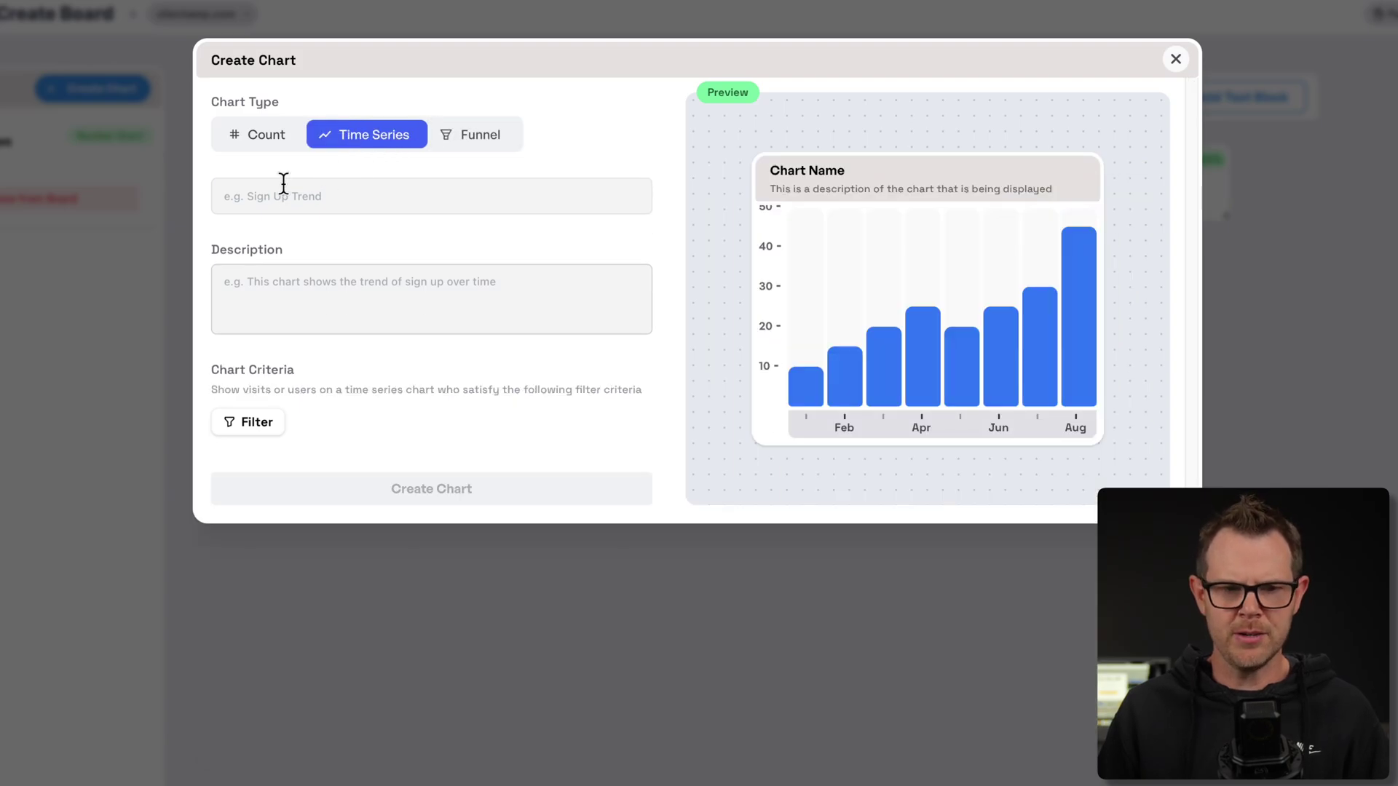
Step: Filter the time series chart to visits whose landing page matches the exact URL /that-ltd-life
{"action": "left_click", "coordinate": [256, 430]}
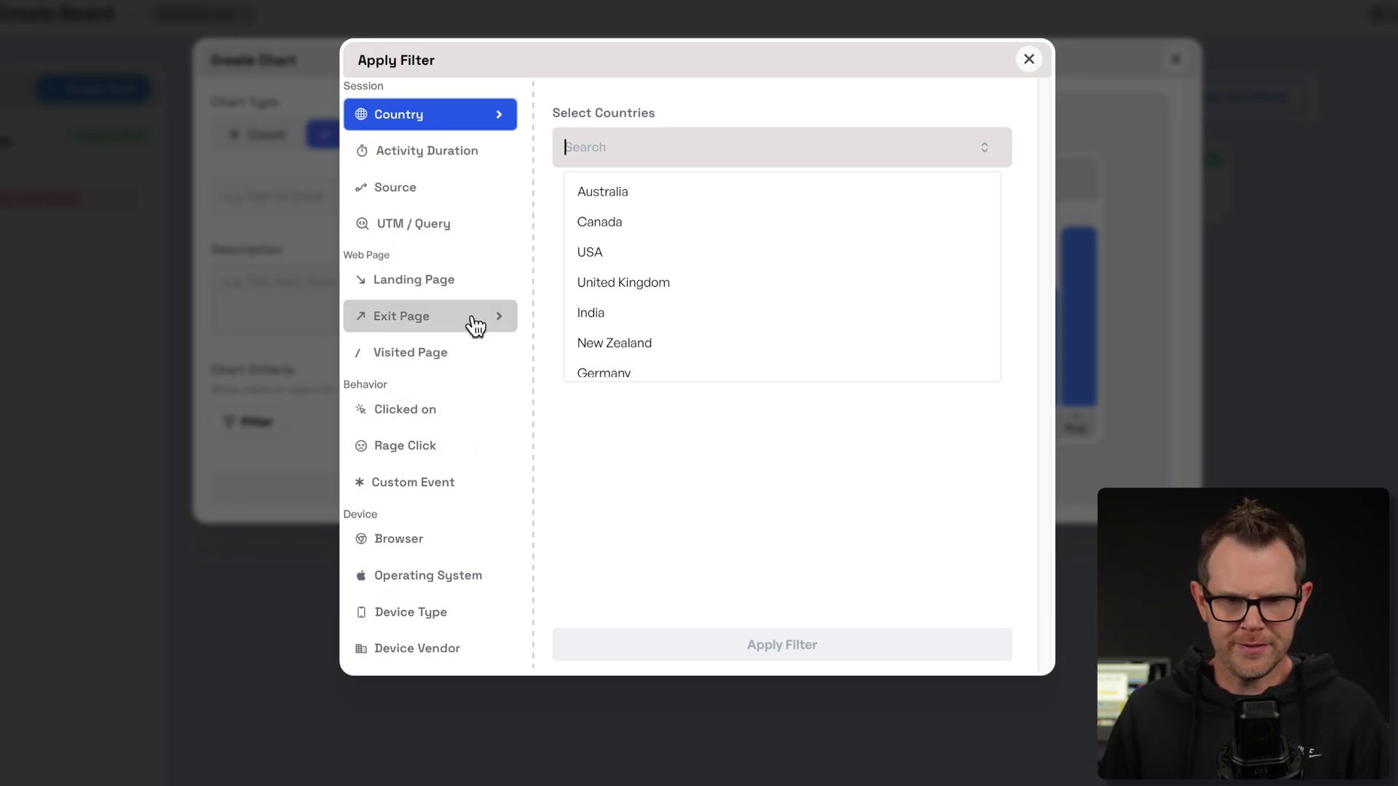
{"action": "left_click", "coordinate": [466, 282]}
{"action": "left_click", "coordinate": [670, 218]}
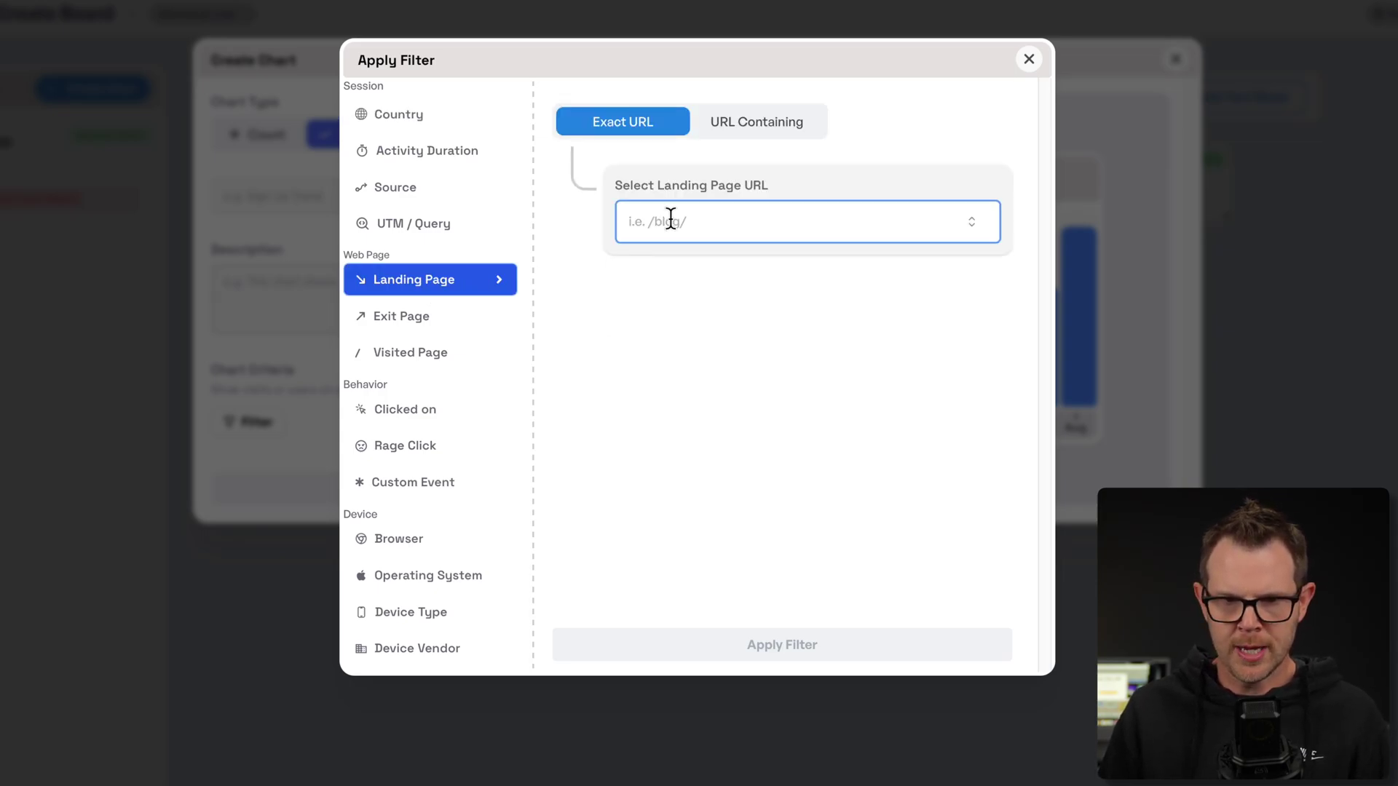
{"action": "left_click", "coordinate": [415, 283]}
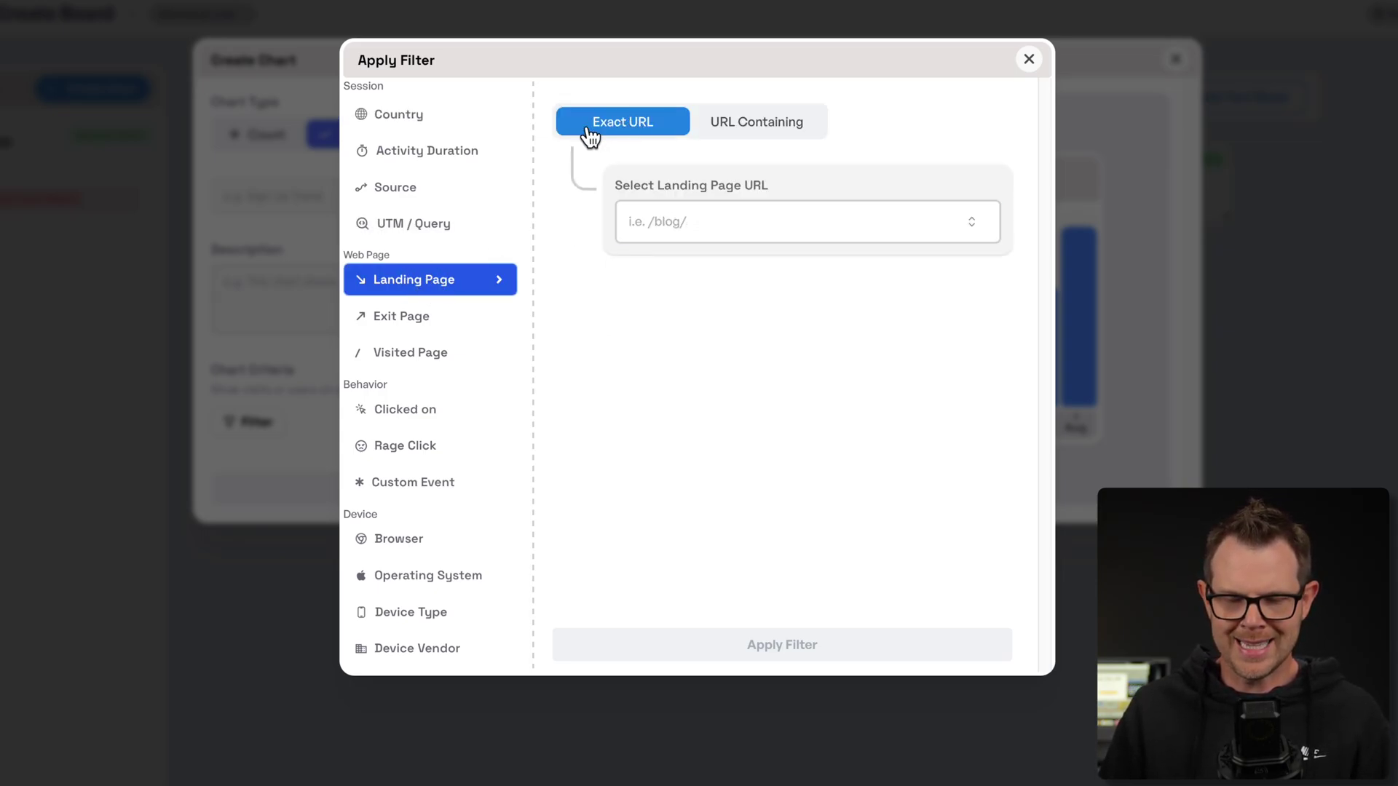
{"action": "left_click", "coordinate": [761, 131]}
{"action": "left_click", "coordinate": [702, 213]}
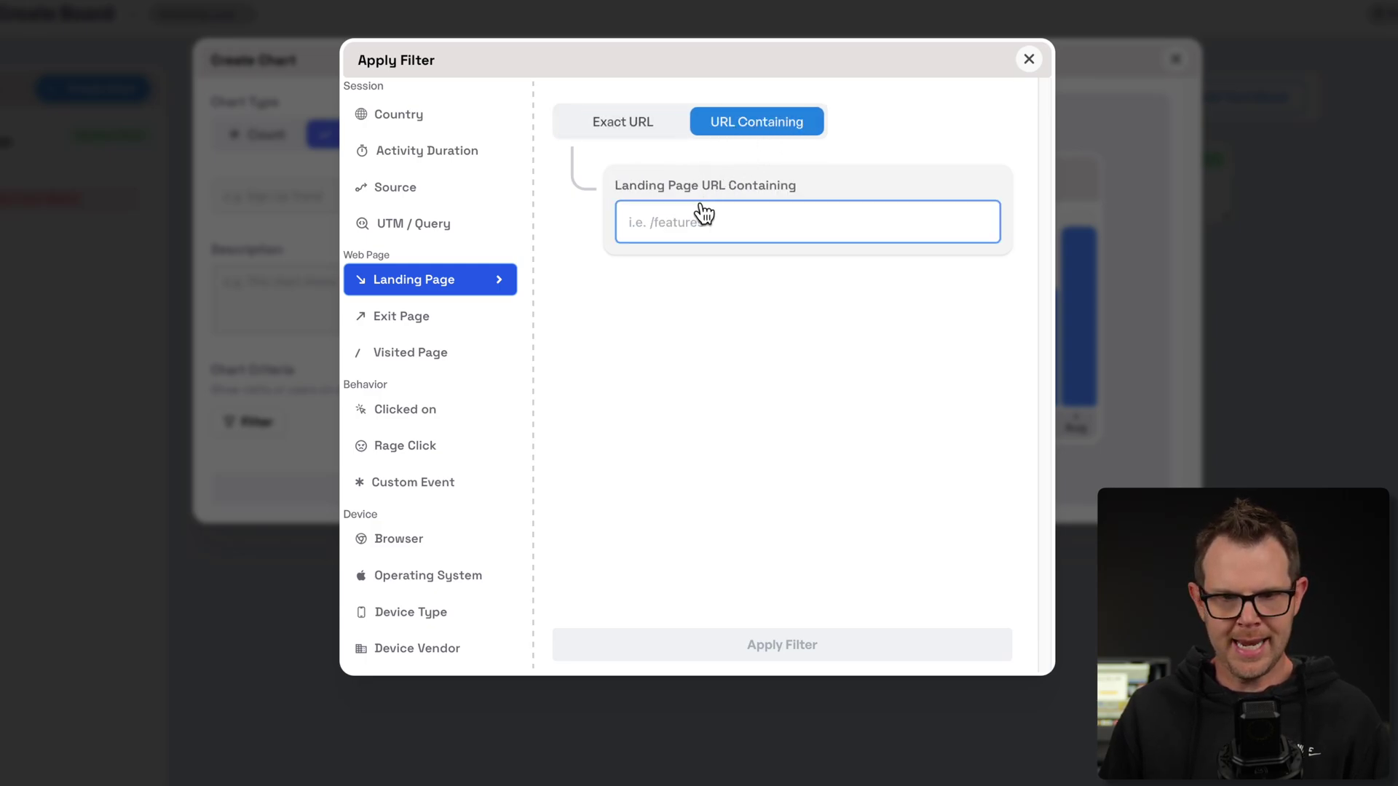
{"action": "left_click", "coordinate": [621, 124]}
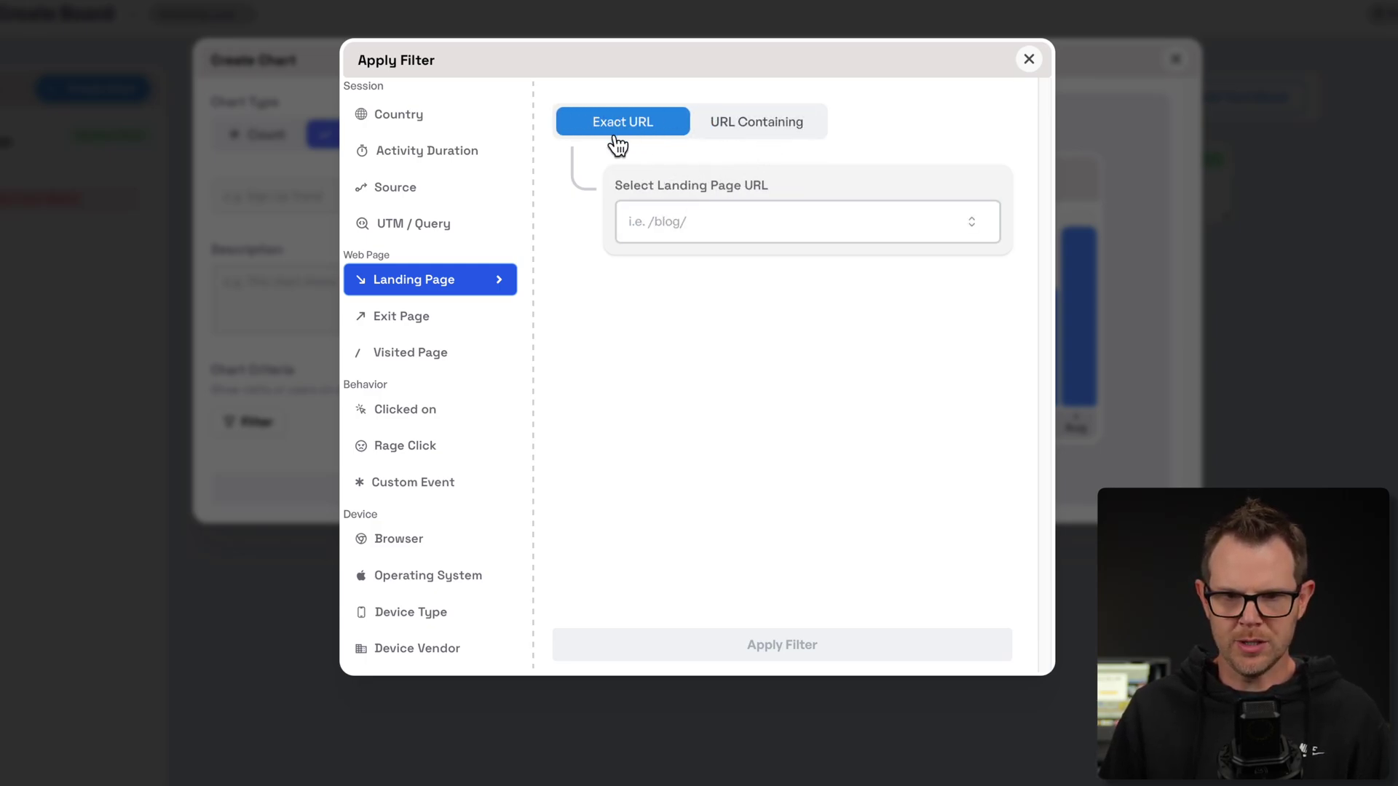
{"action": "left_click", "coordinate": [701, 223]}
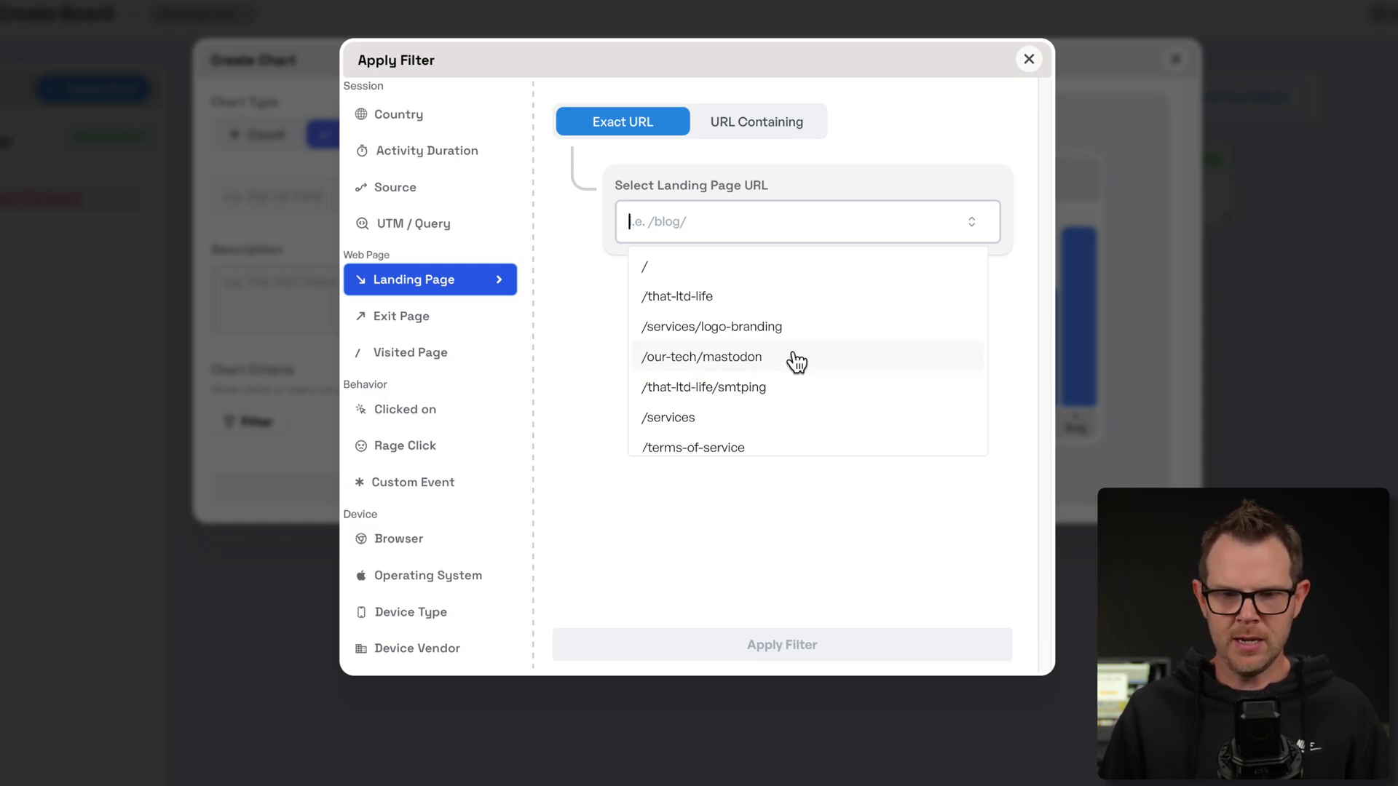
{"action": "left_click", "coordinate": [700, 297]}
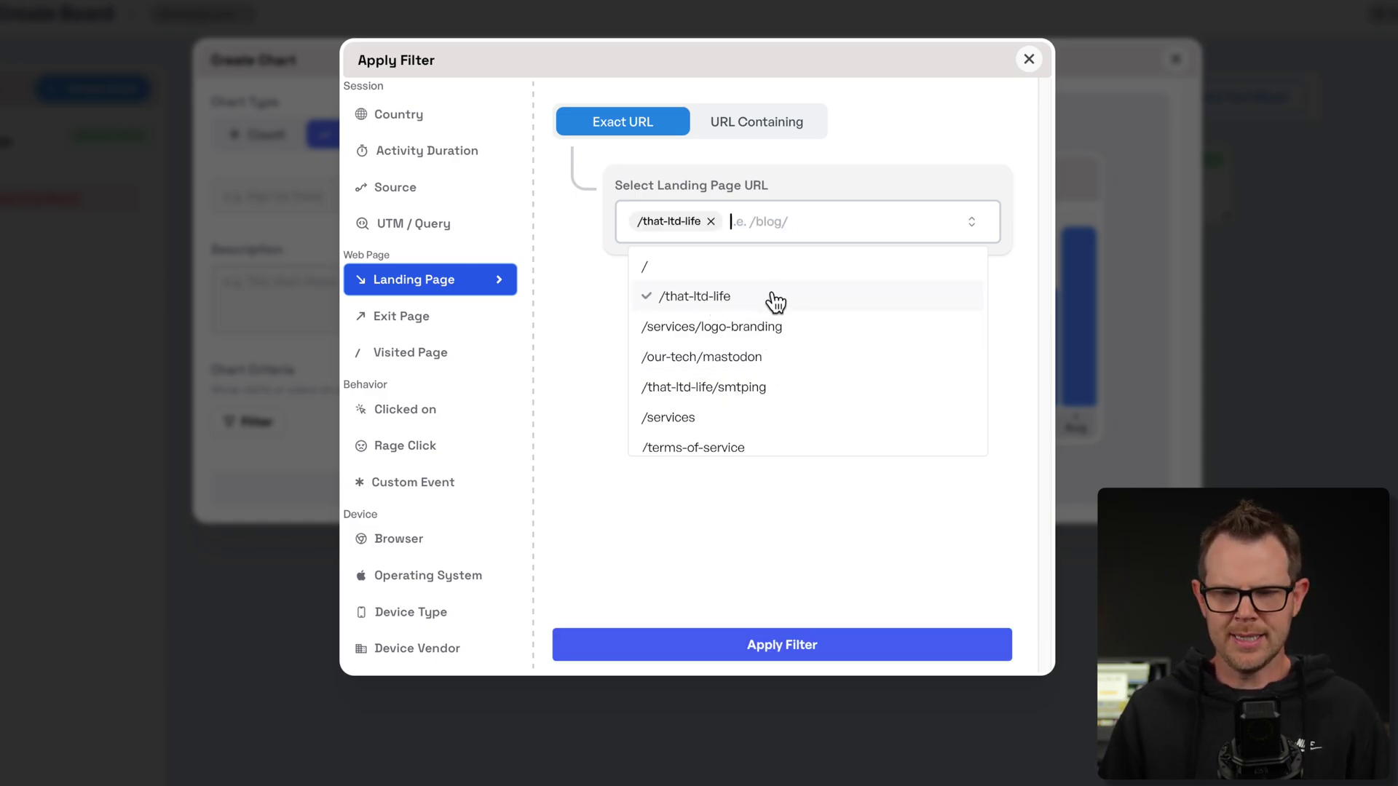
{"action": "left_click", "coordinate": [821, 645]}
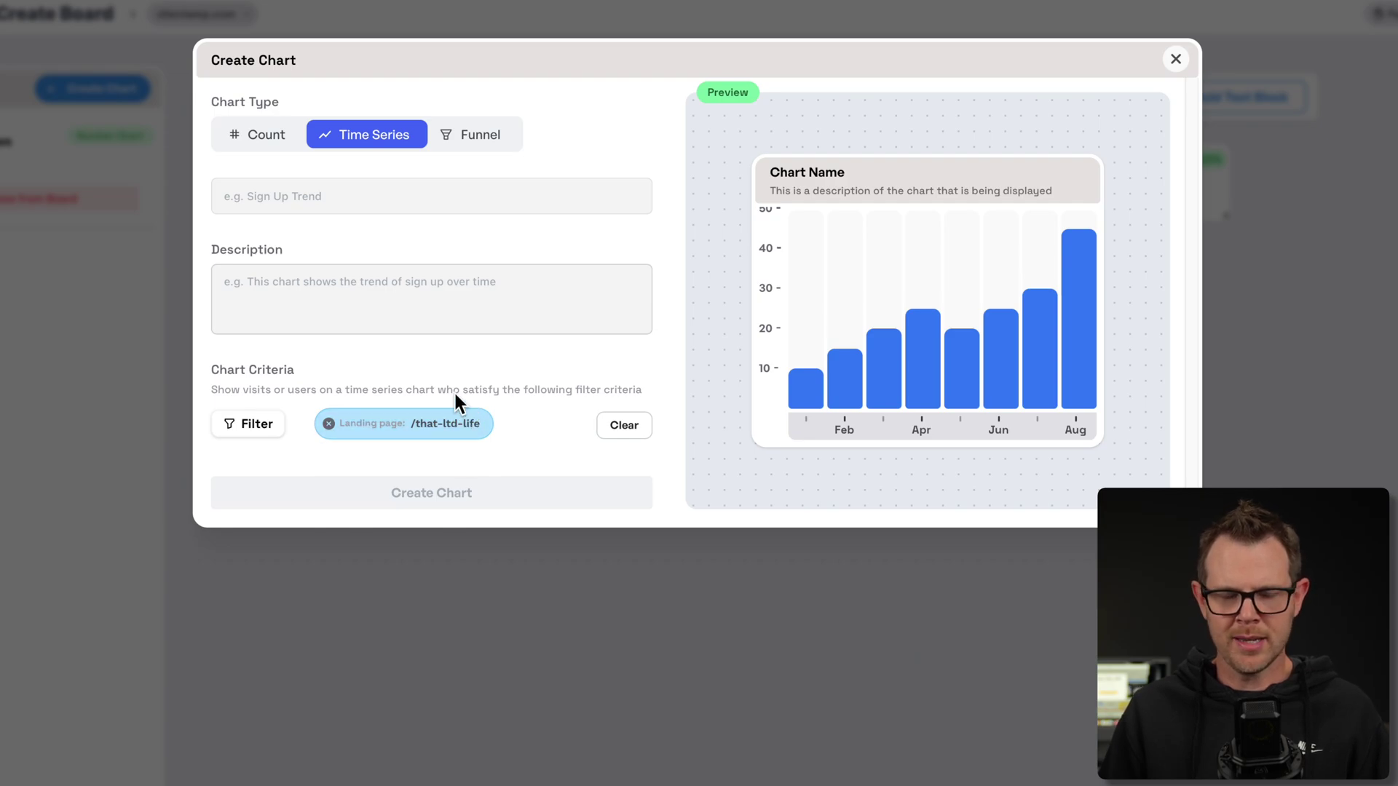
Step: Name the time series chart "That LTD Life Category Visits Over Time"
{"action": "left_click", "coordinate": [298, 194]}
{"action": "type", "text": "That LTD Life Category Visits Over Time"}
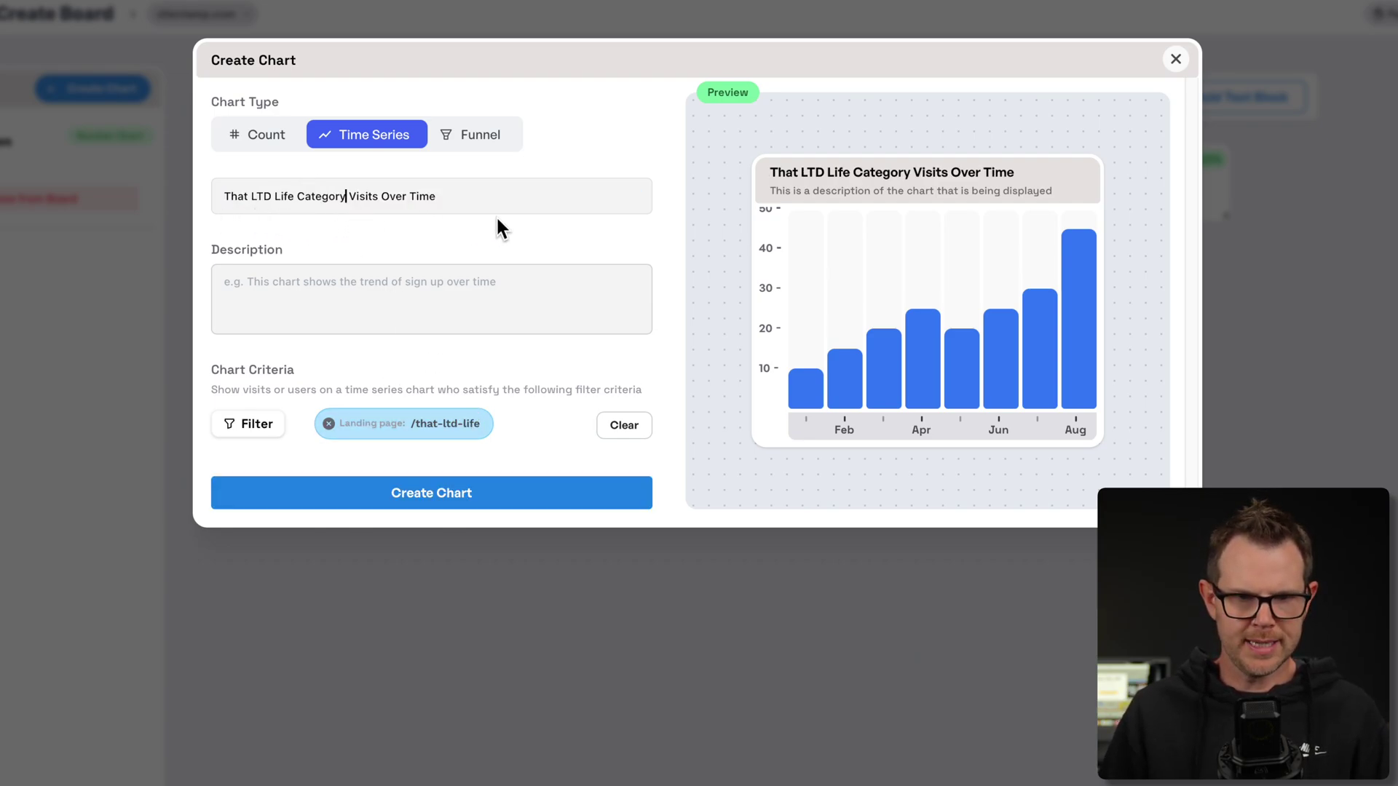
Step: Create the time series chart without a description and add it to the board
{"action": "left_click", "coordinate": [307, 285]}
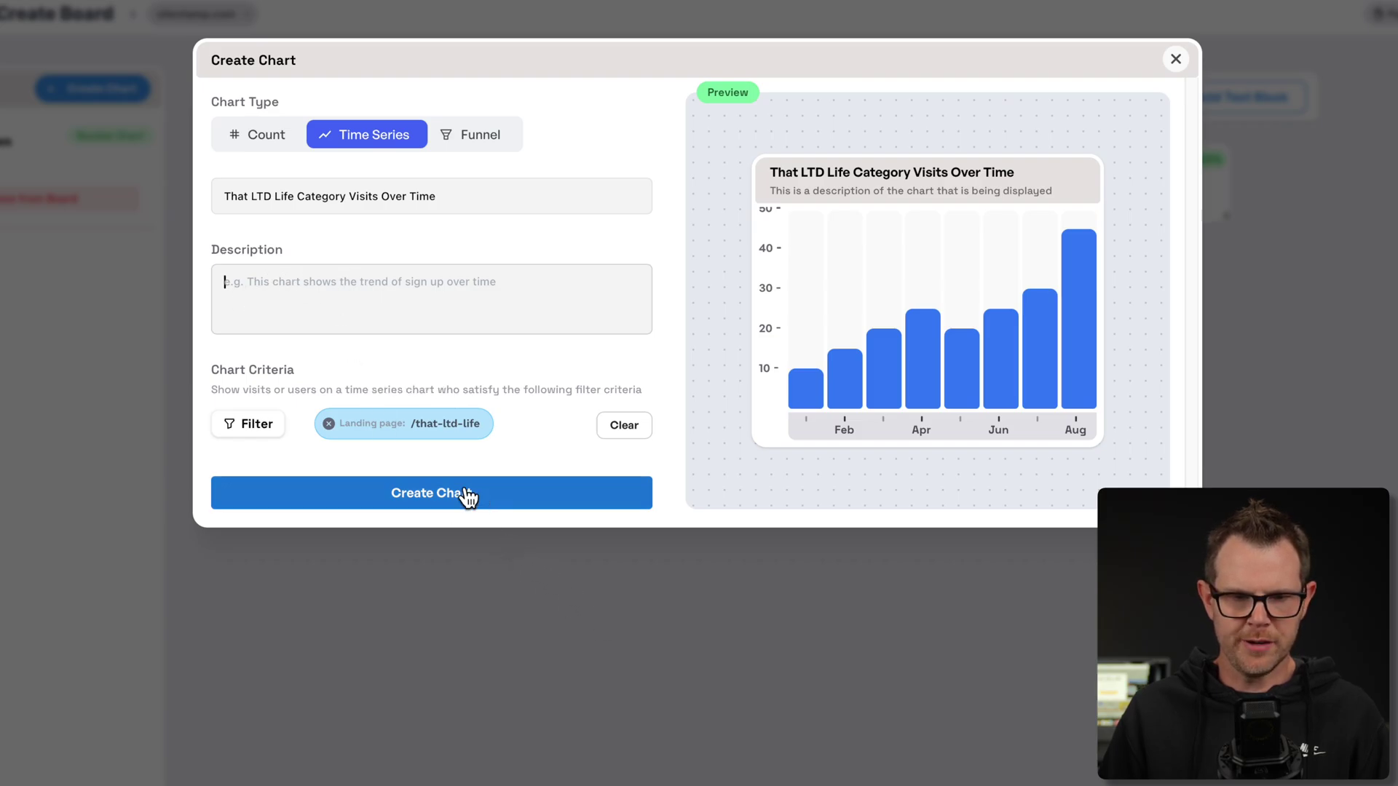
{"action": "left_click", "coordinate": [418, 493]}
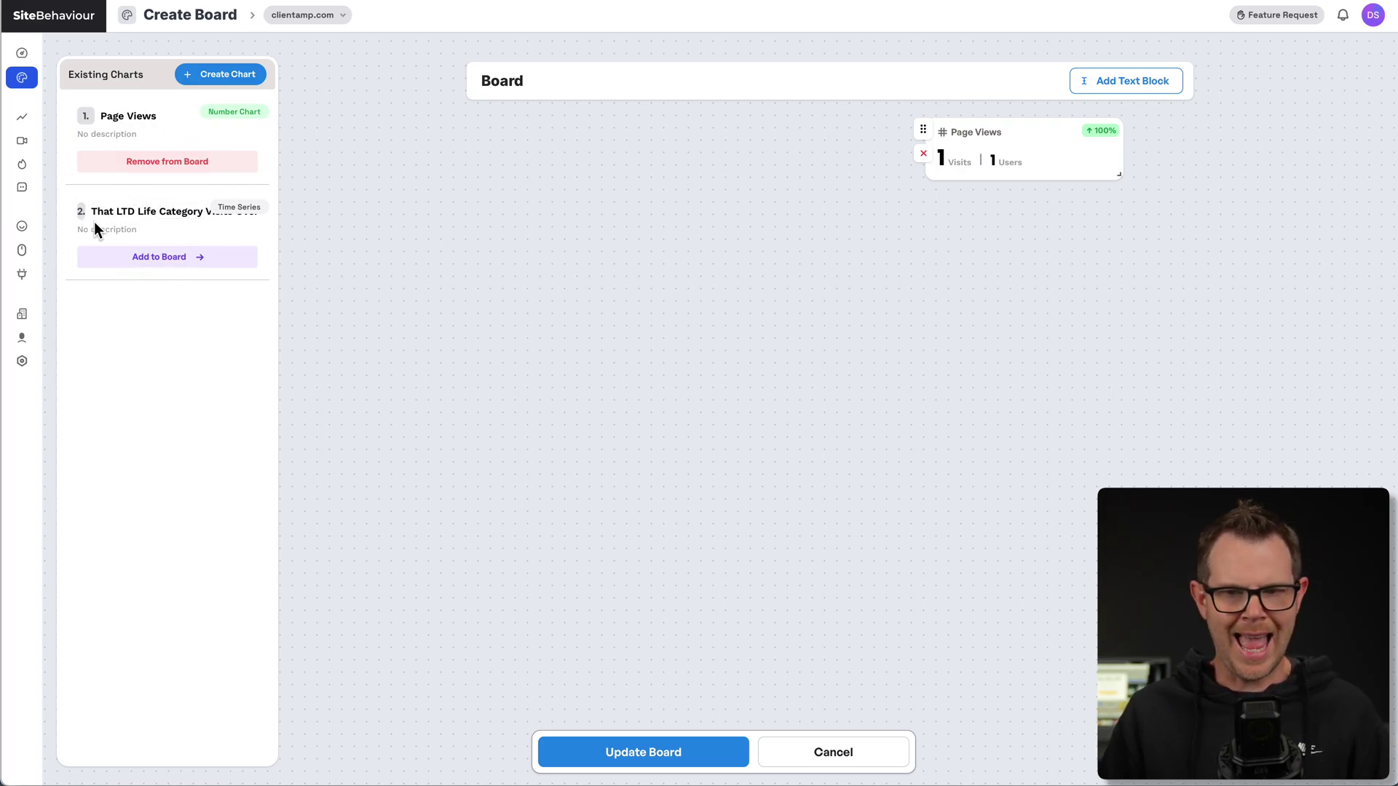
{"action": "left_click", "coordinate": [153, 260]}
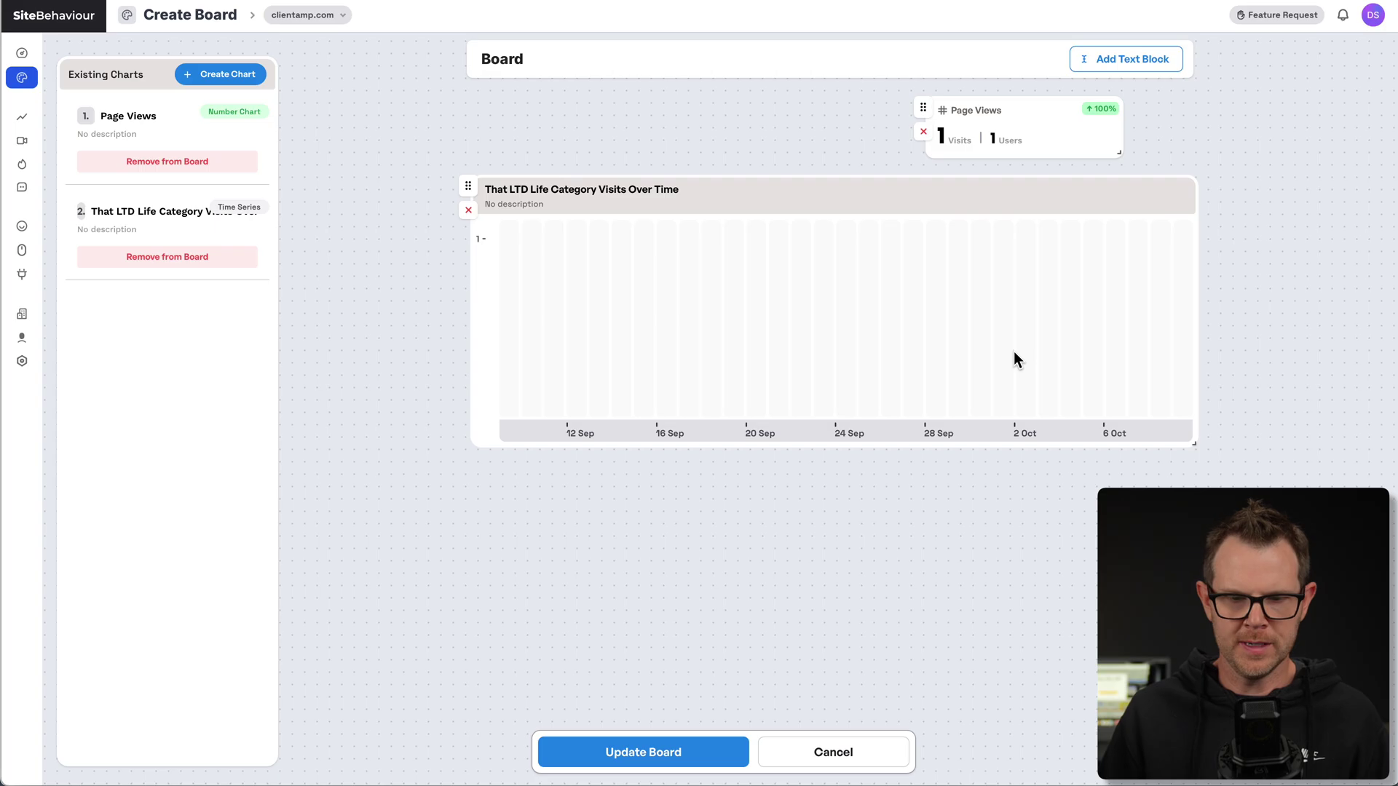
Step: Move the Page Views chart below the time series chart, aligned to its far end, and save the updated TEST board
{"action": "left_click_drag", "start_coordinate": [468, 185], "coordinate": [518, 430]}
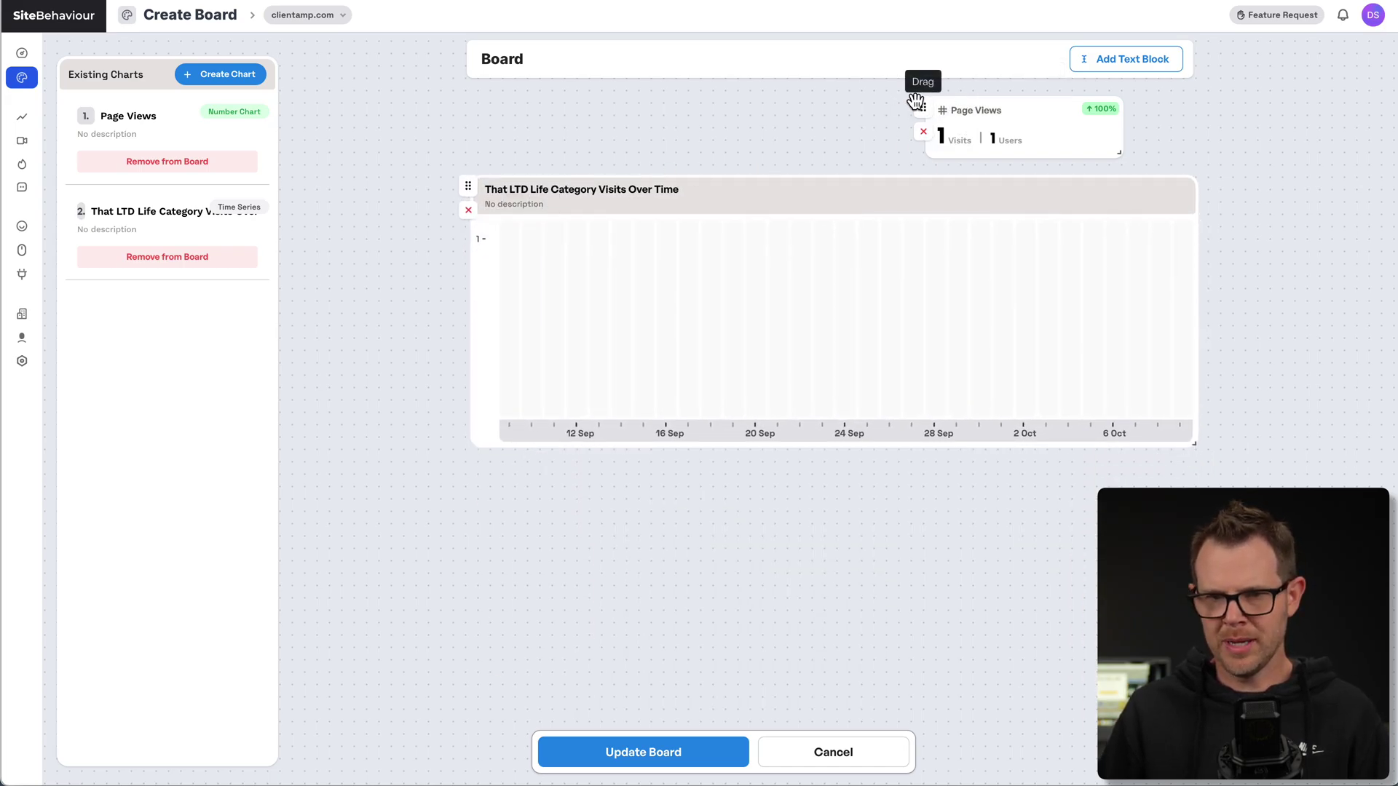
{"action": "left_click_drag", "start_coordinate": [921, 109], "coordinate": [1231, 561]}
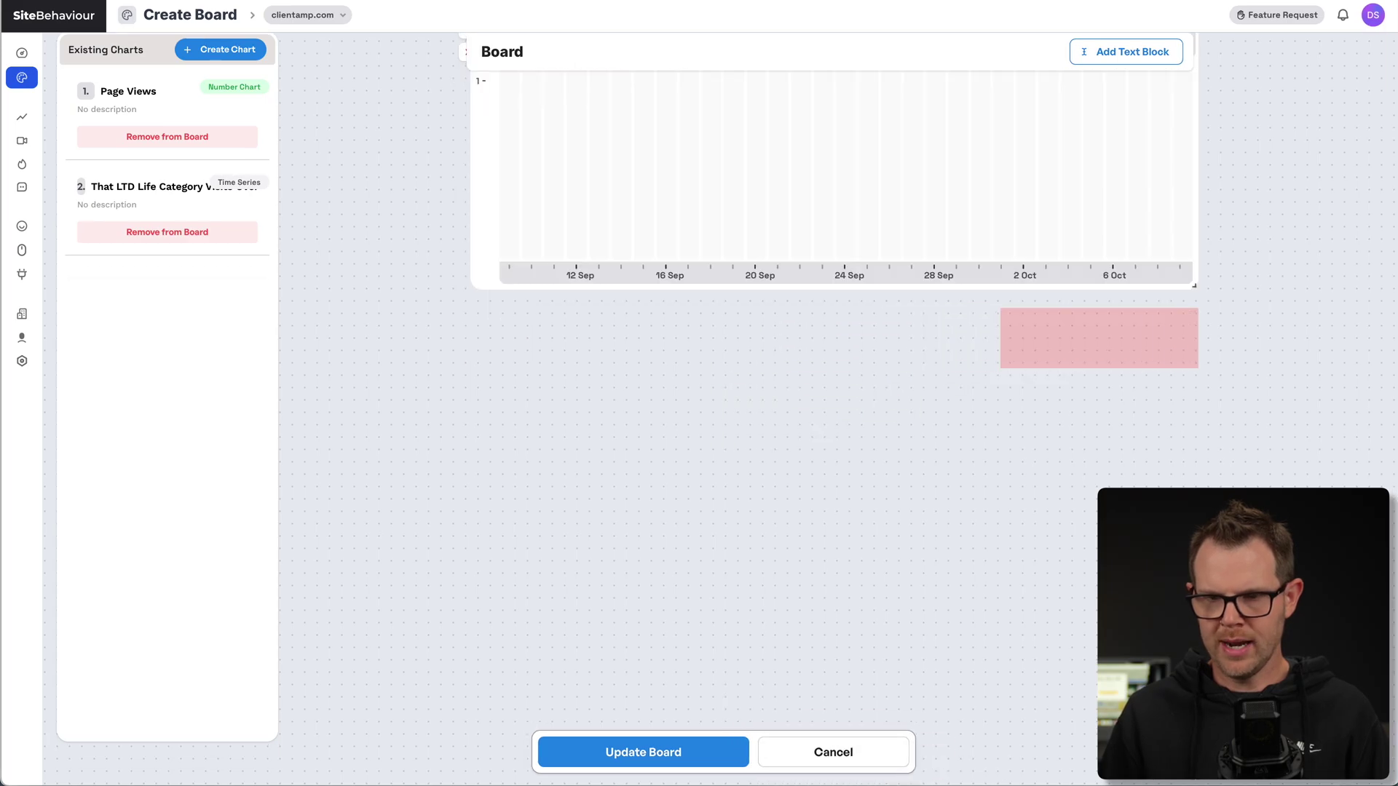
{"action": "left_click_drag", "start_coordinate": [1086, 691], "coordinate": [1077, 684]}
{"action": "left_click", "coordinate": [675, 750]}
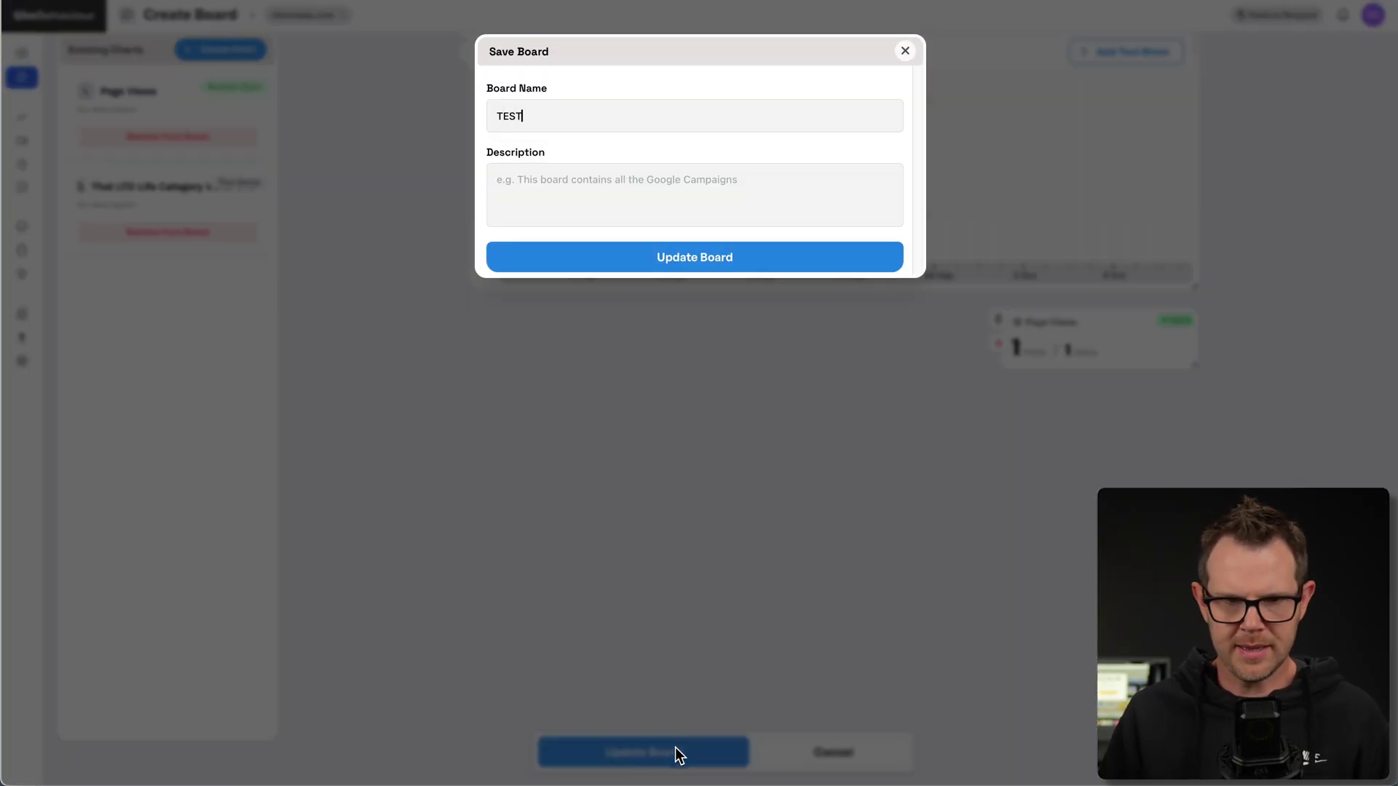
{"action": "left_click", "coordinate": [662, 255]}
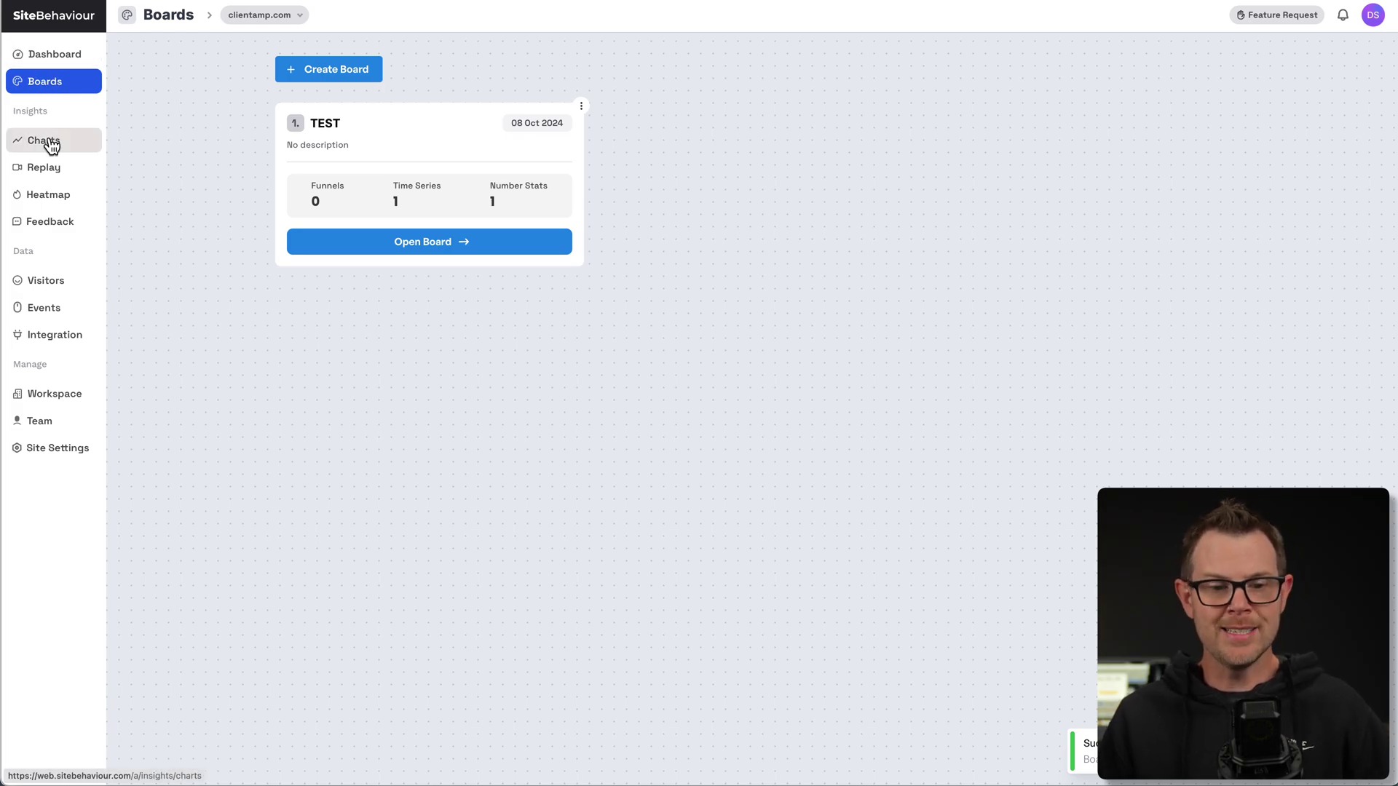
Step: View the Page Views number chart from the custom charts list for the 24H period, and close it
{"action": "left_click", "coordinate": [50, 143]}
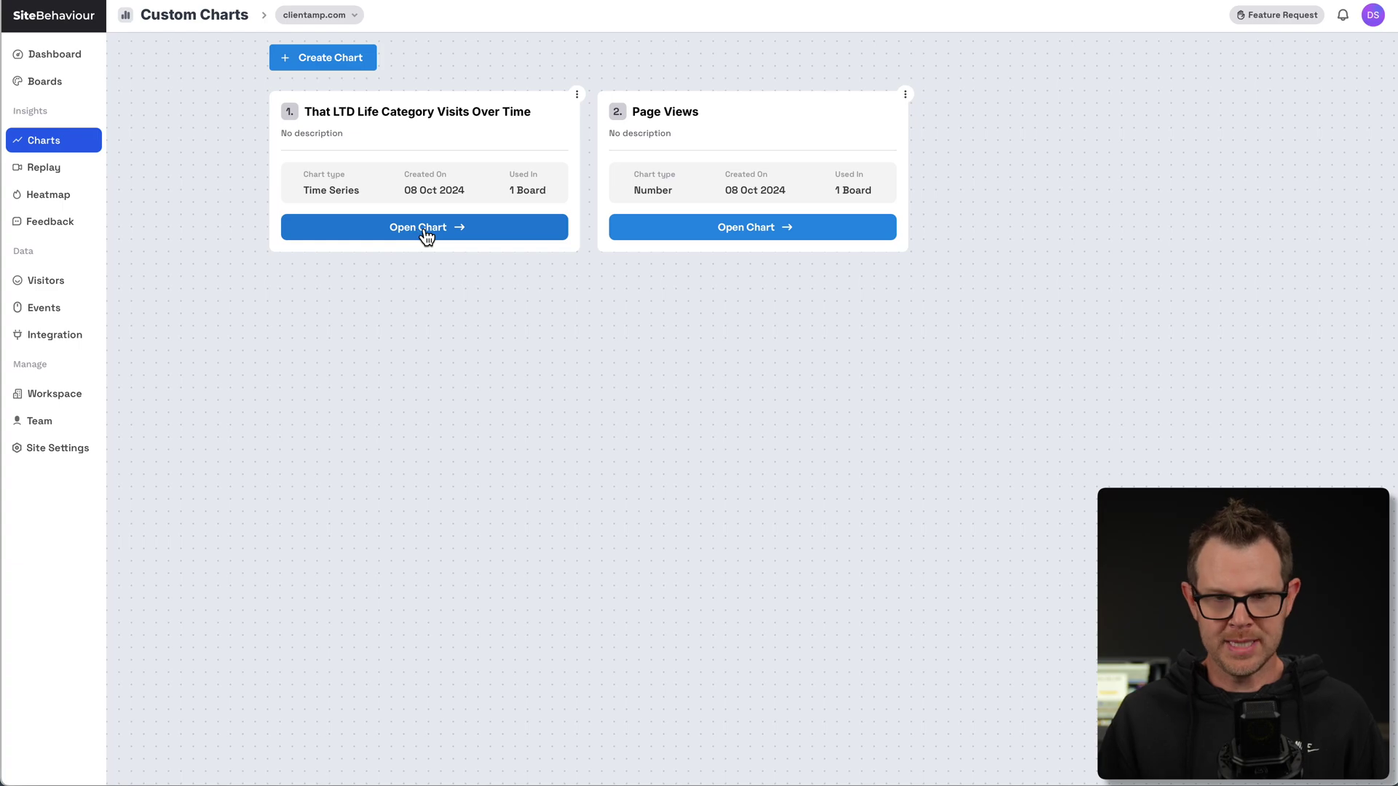
{"action": "left_click", "coordinate": [748, 237]}
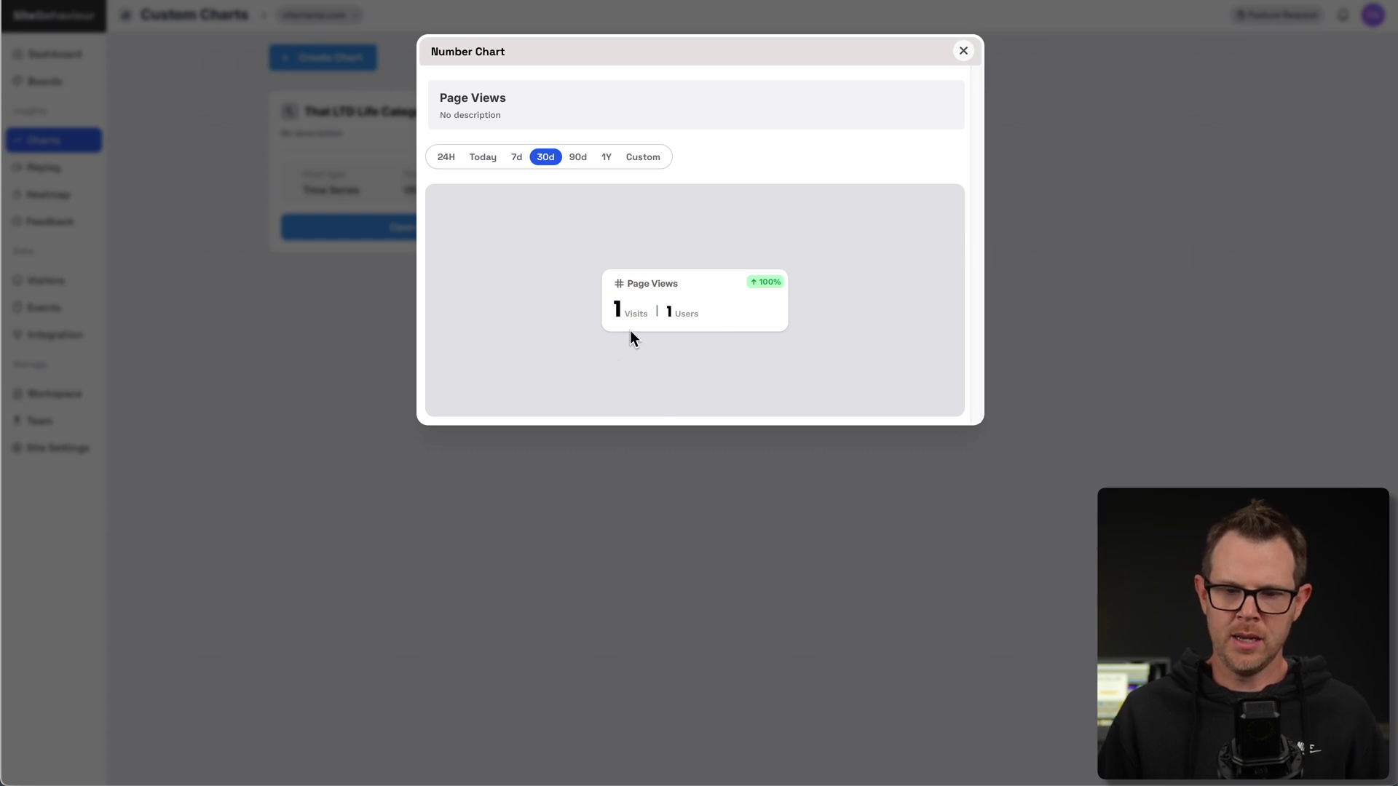
{"action": "mouse_move", "coordinate": [683, 328]}
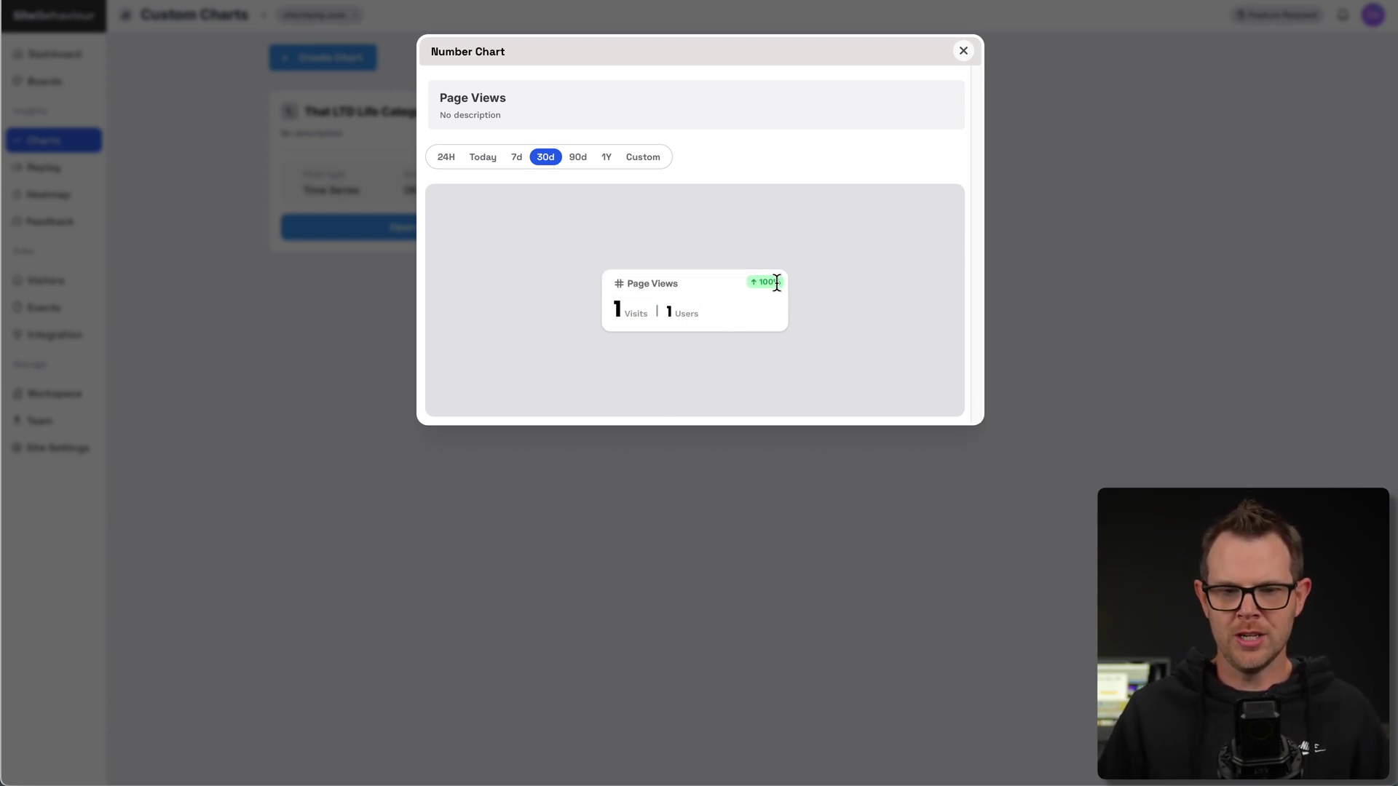
{"action": "left_click", "coordinate": [446, 159]}
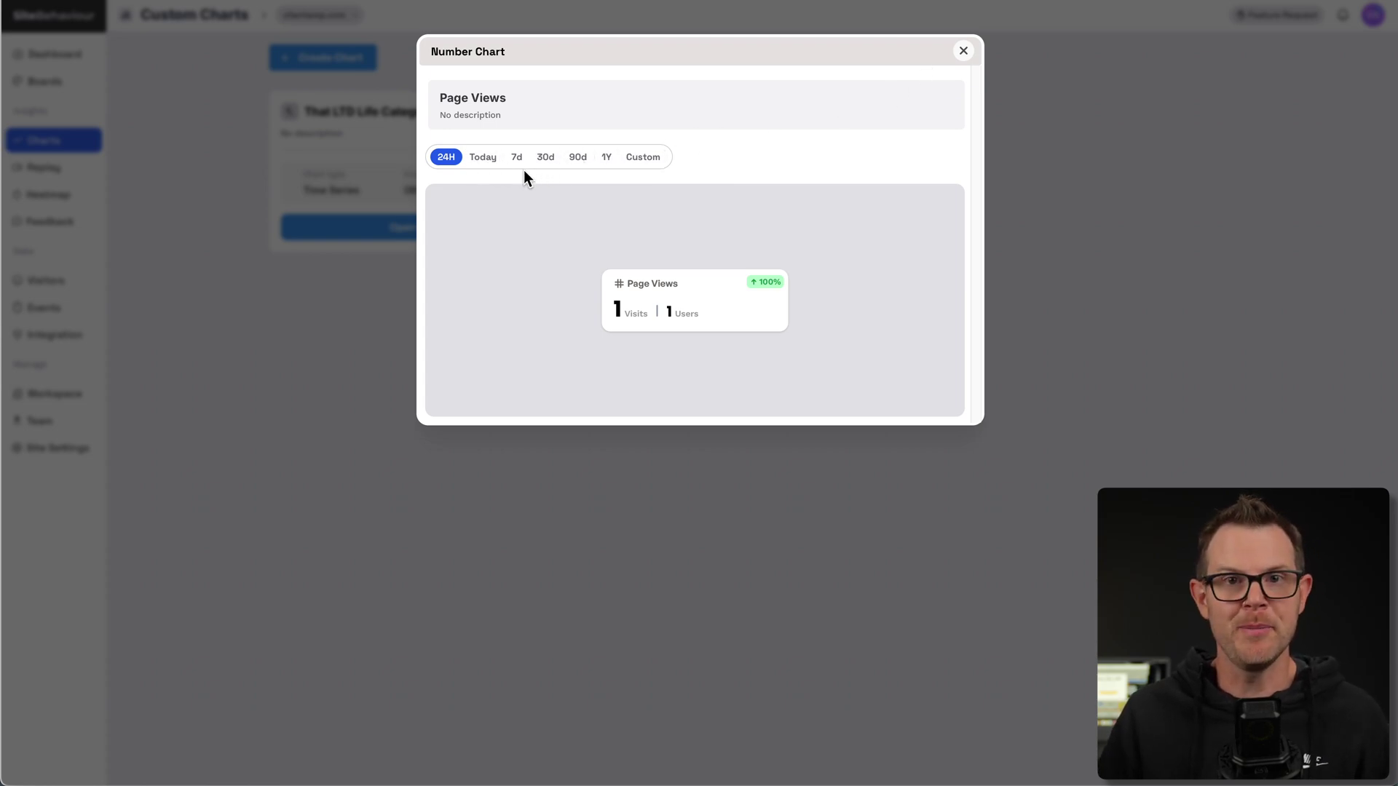
{"action": "key", "text": "Escape"}
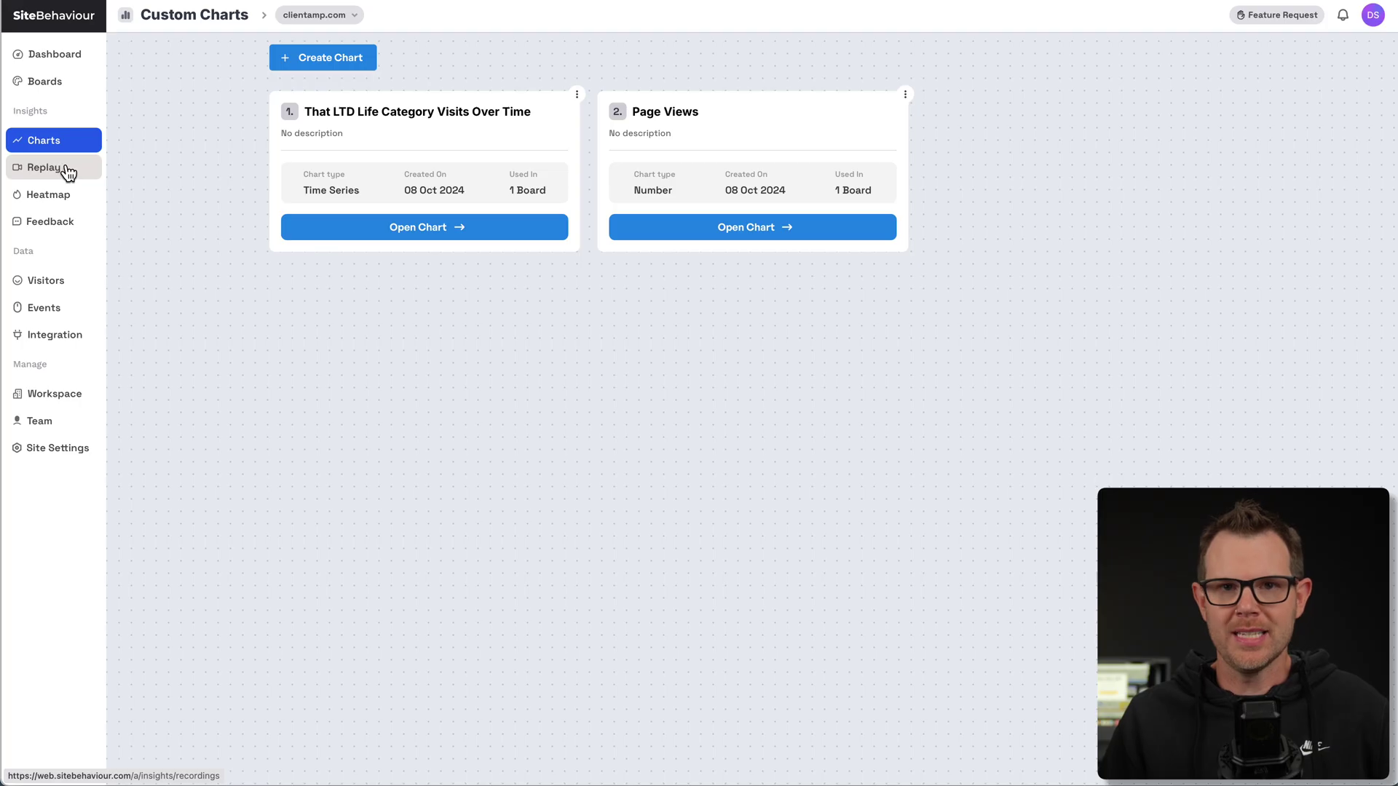
Step: Play and pause the session replay of the YouTube mobile visitor from Indonesia, check its session ID, and close it
{"action": "left_click", "coordinate": [56, 177]}
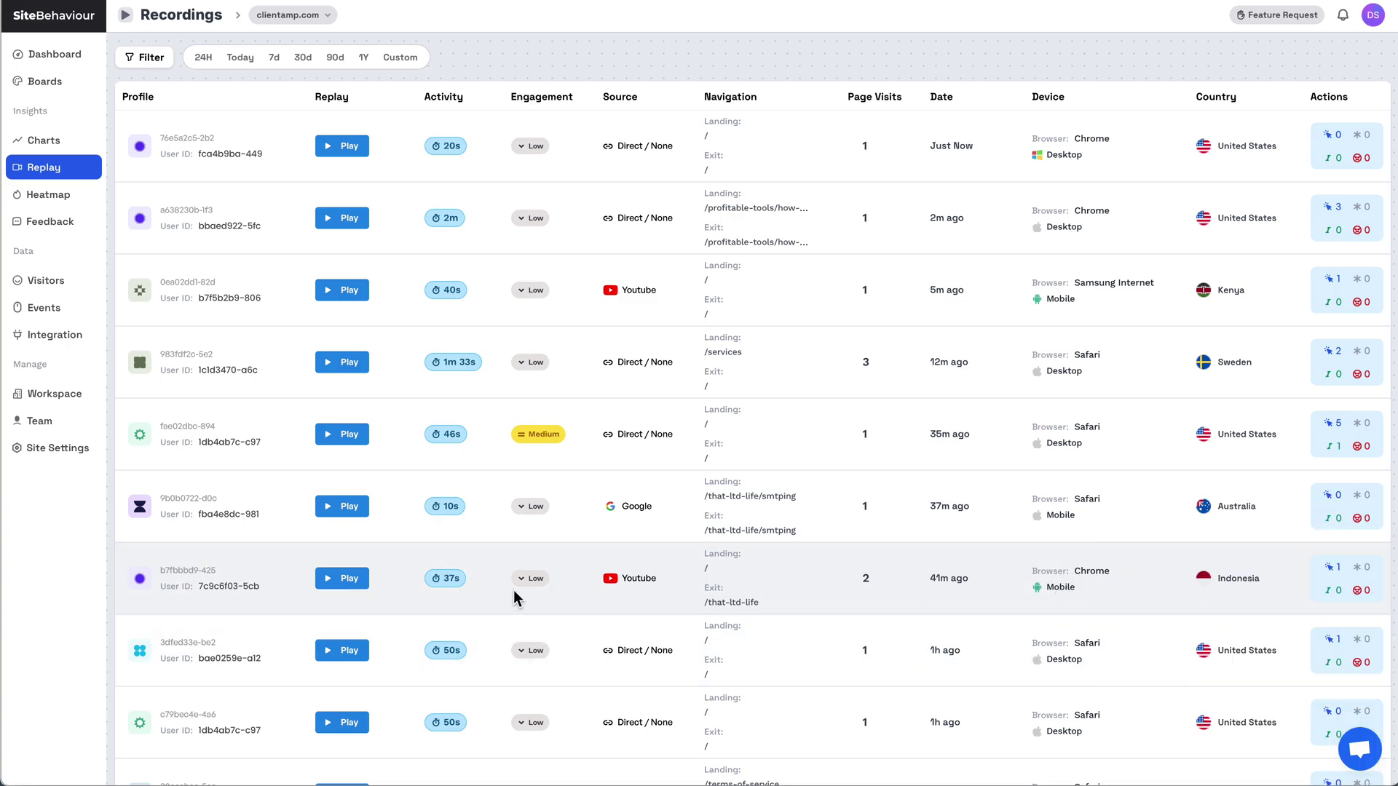
{"action": "left_click", "coordinate": [360, 579]}
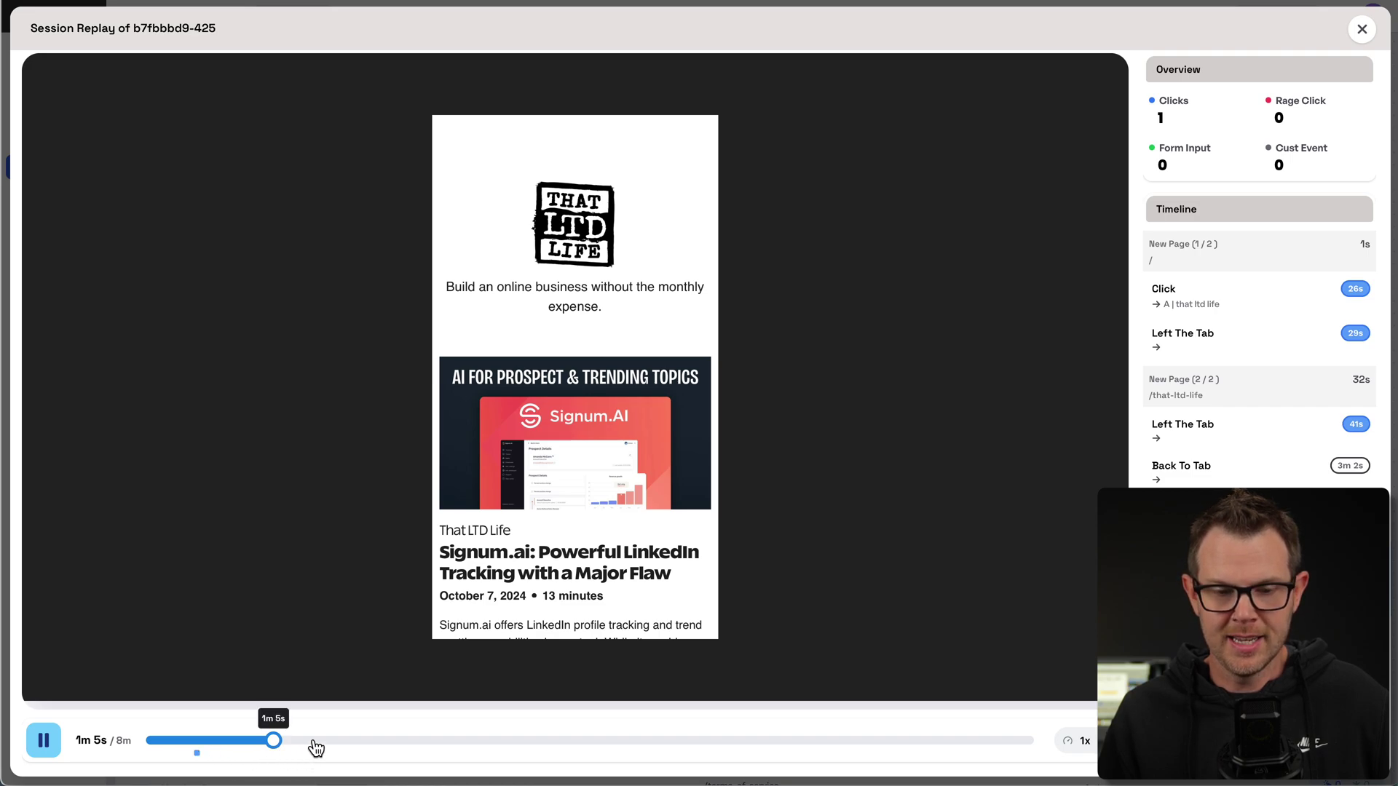
{"action": "left_click", "coordinate": [46, 741]}
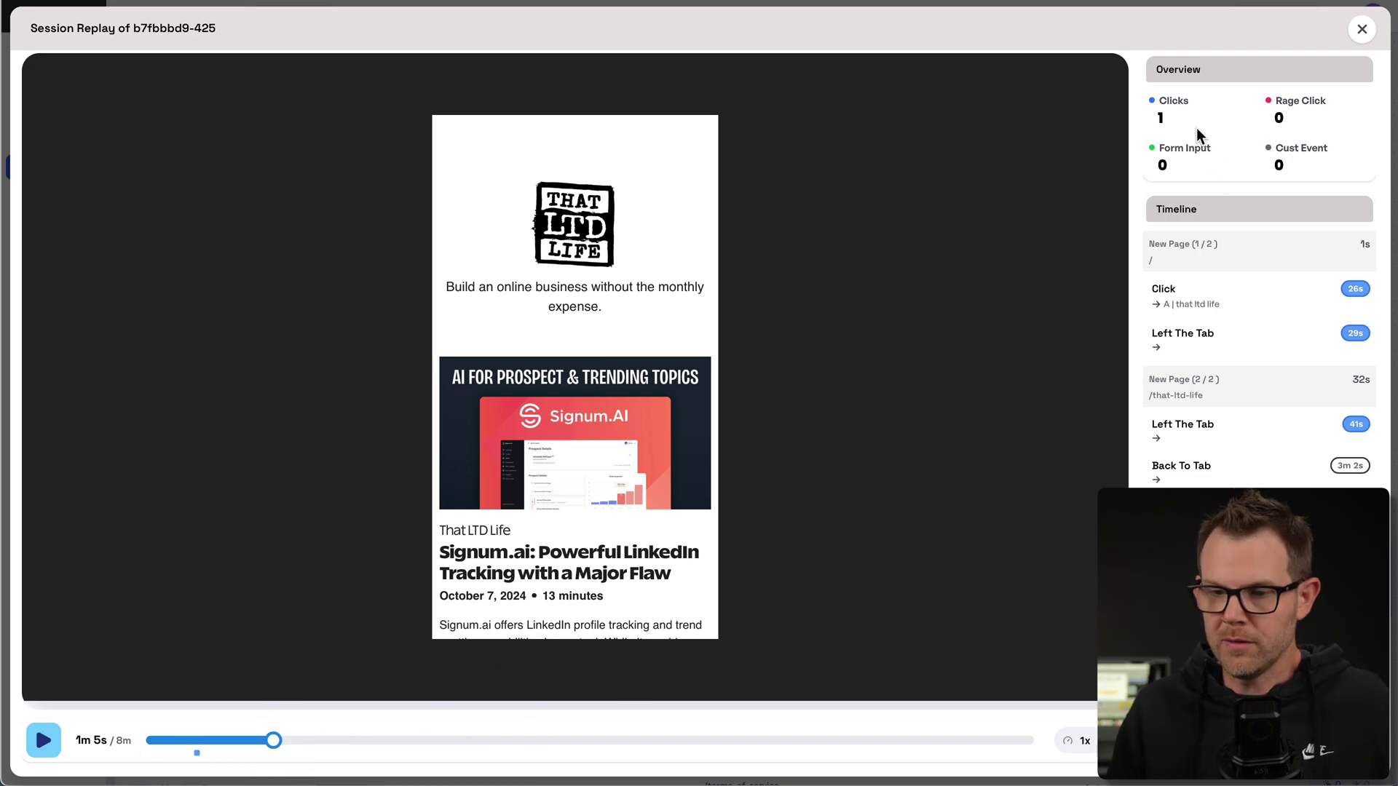
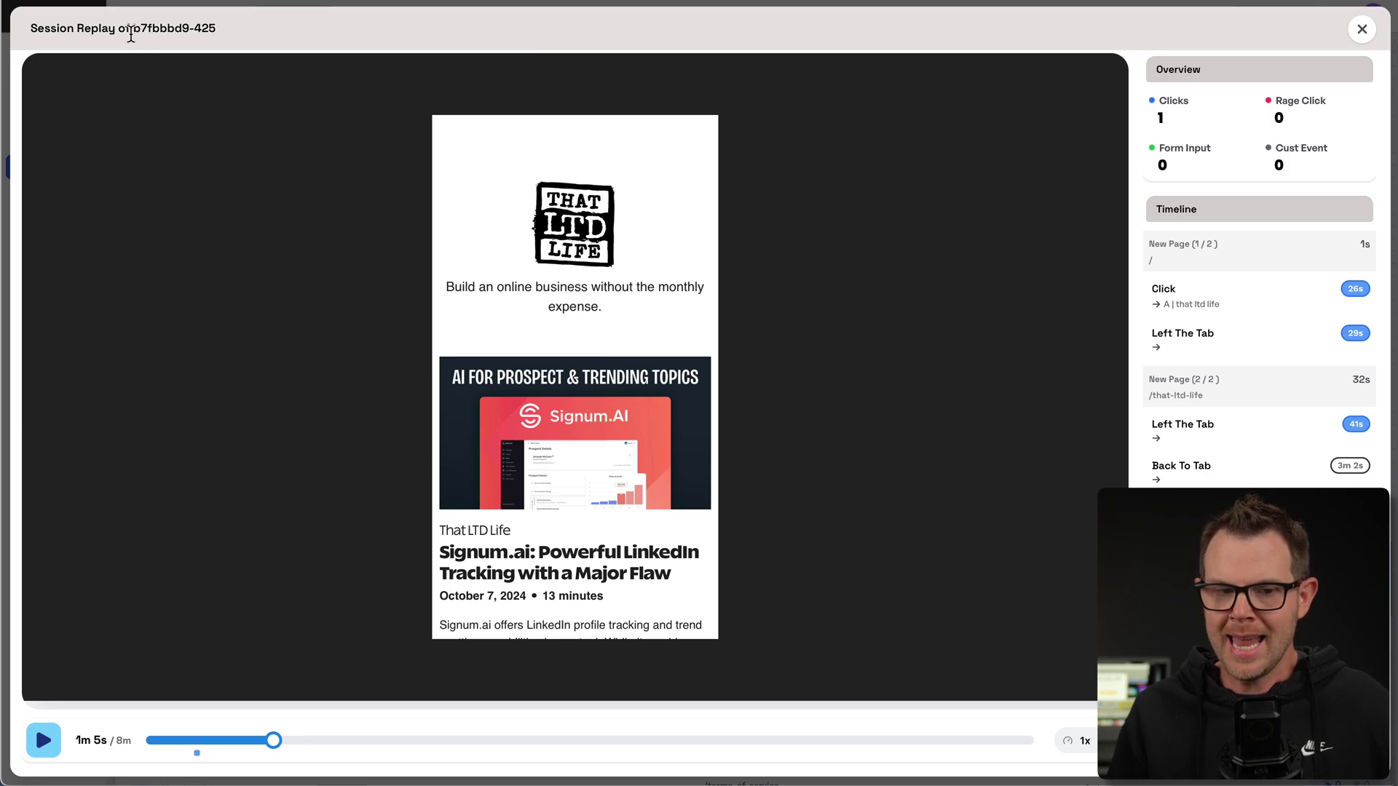
{"action": "left_click_drag", "start_coordinate": [131, 35], "coordinate": [210, 35]}
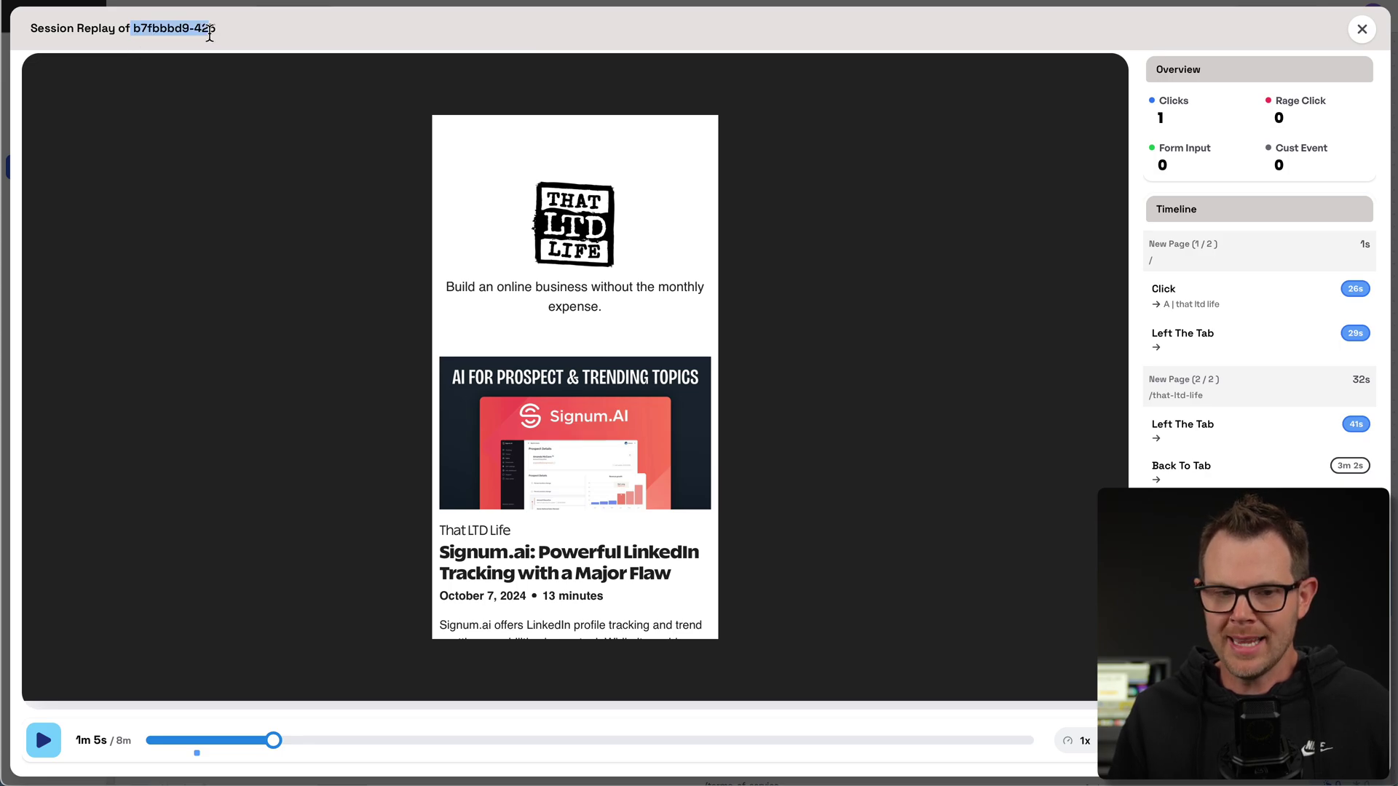
{"action": "left_click", "coordinate": [1362, 29]}
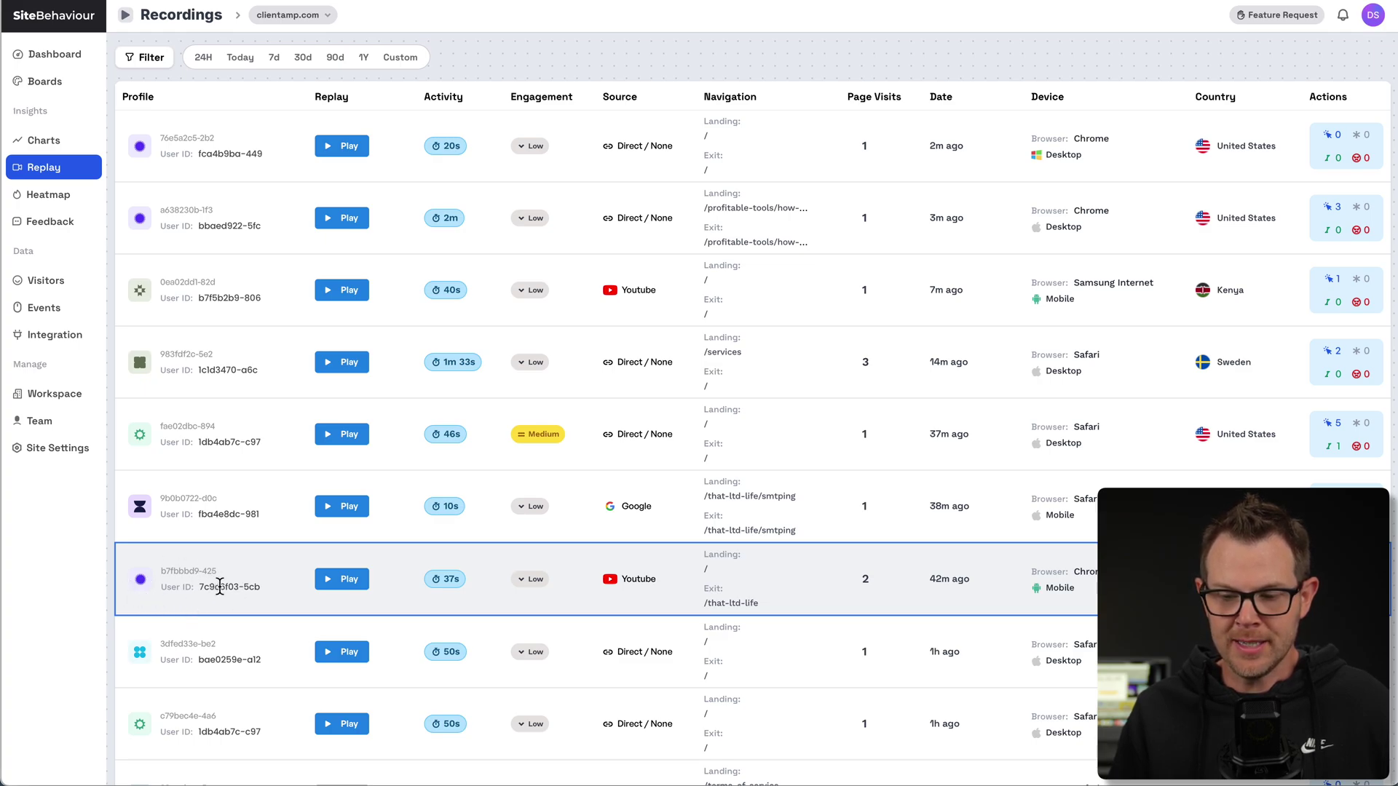
Step: Open the visitor profile of the YouTube mobile user from Indonesia and review the navigation map, timeline and source details
{"action": "left_click", "coordinate": [43, 289]}
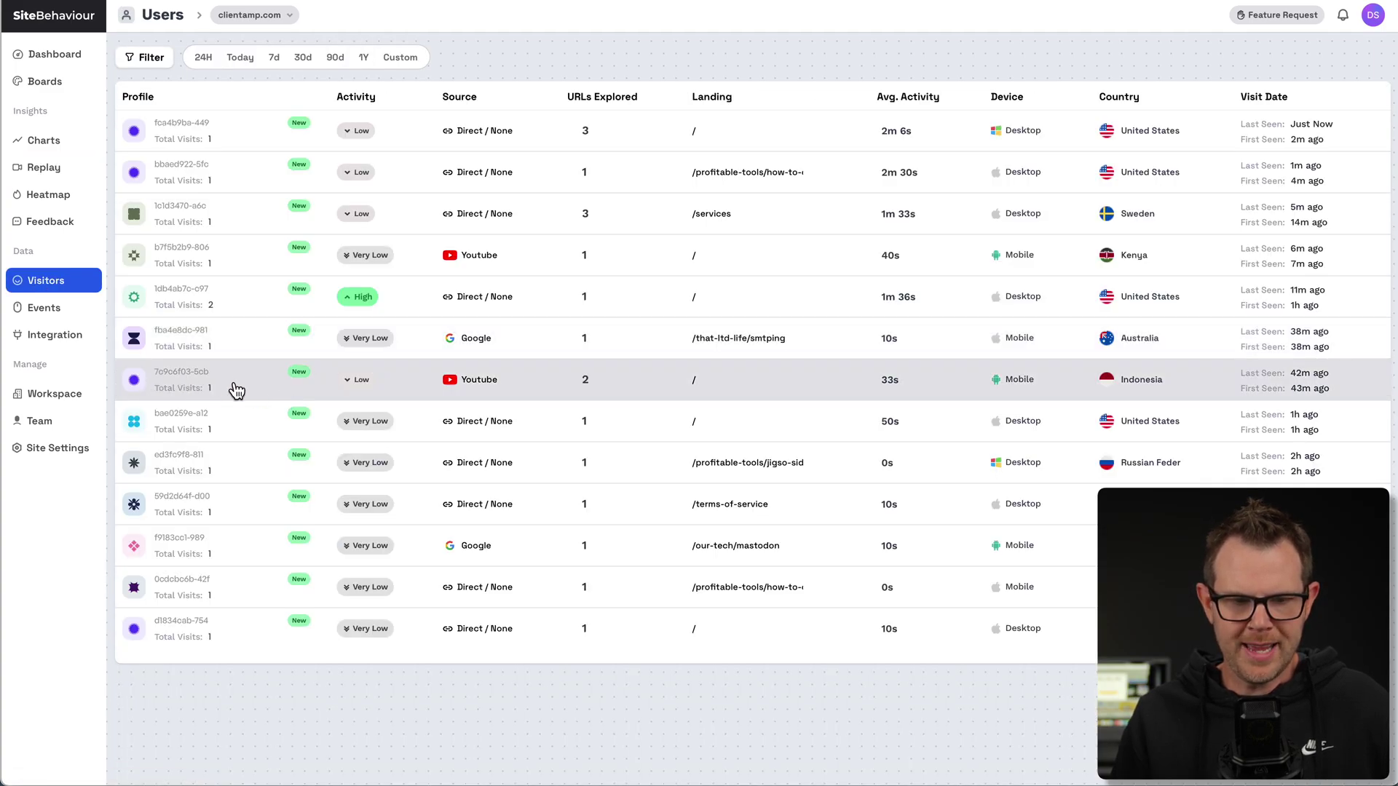
{"action": "left_click", "coordinate": [178, 380]}
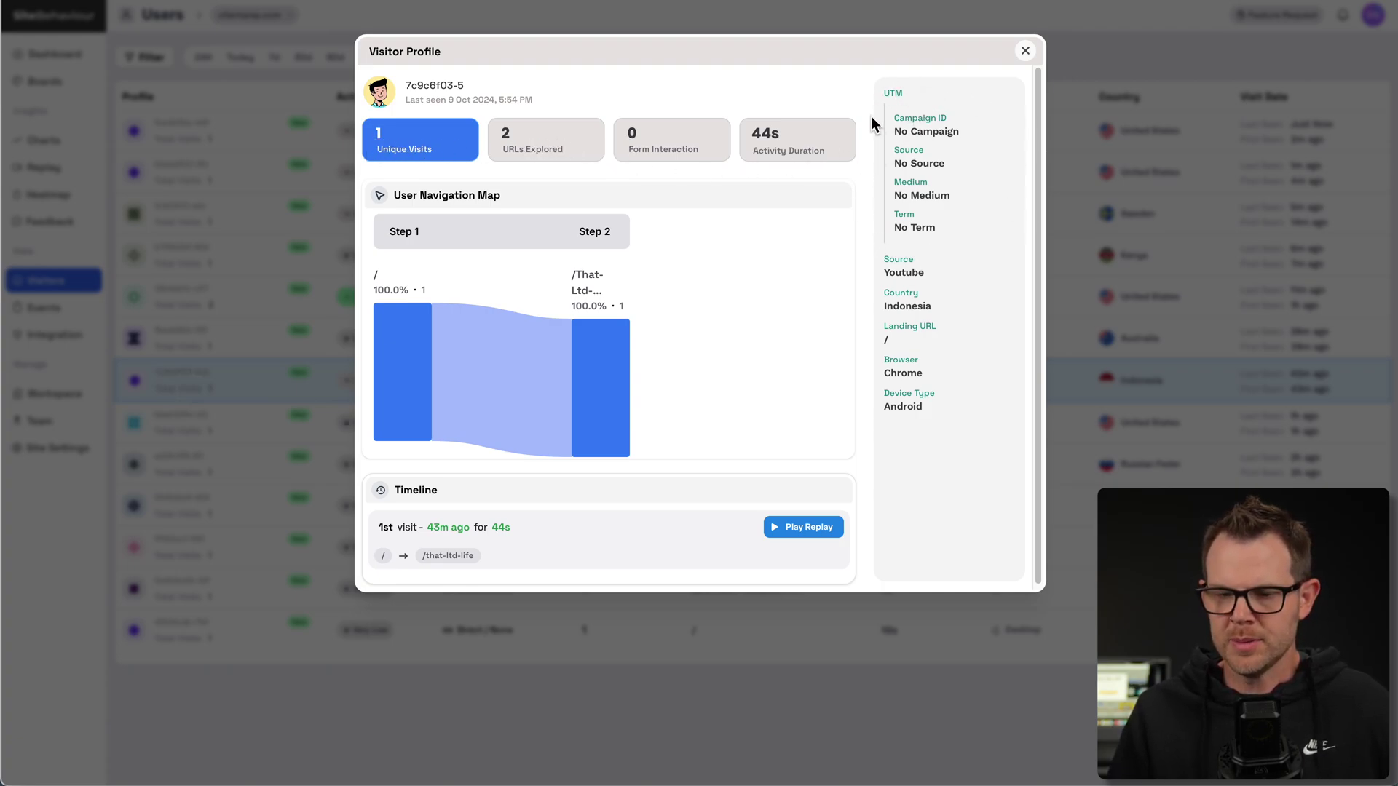
{"action": "scroll", "coordinate": [917, 407], "scroll_direction": "down", "scroll_amount": 1}
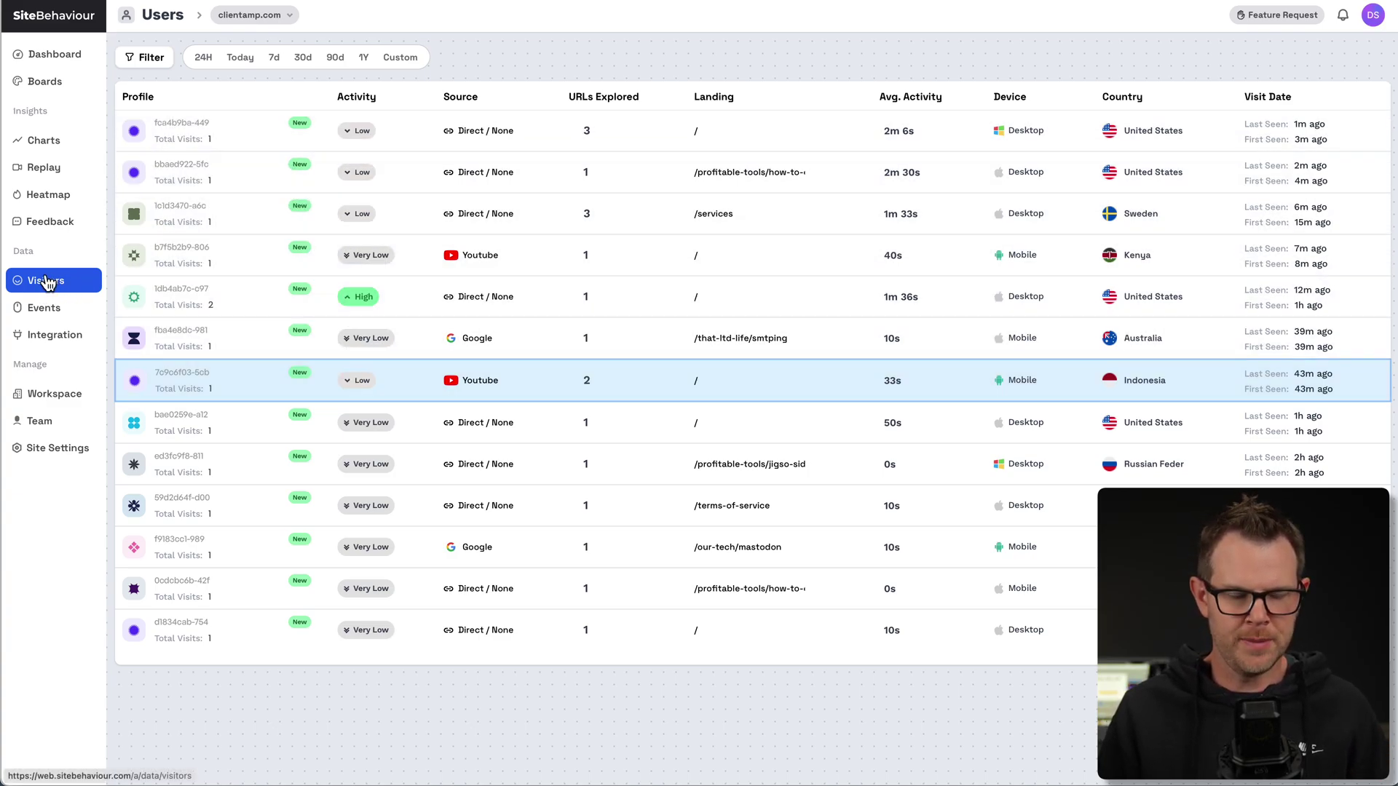
Step: Review the homepage click heatmap down the page, and switch the heatmap to the /services URL
{"action": "left_click", "coordinate": [62, 172]}
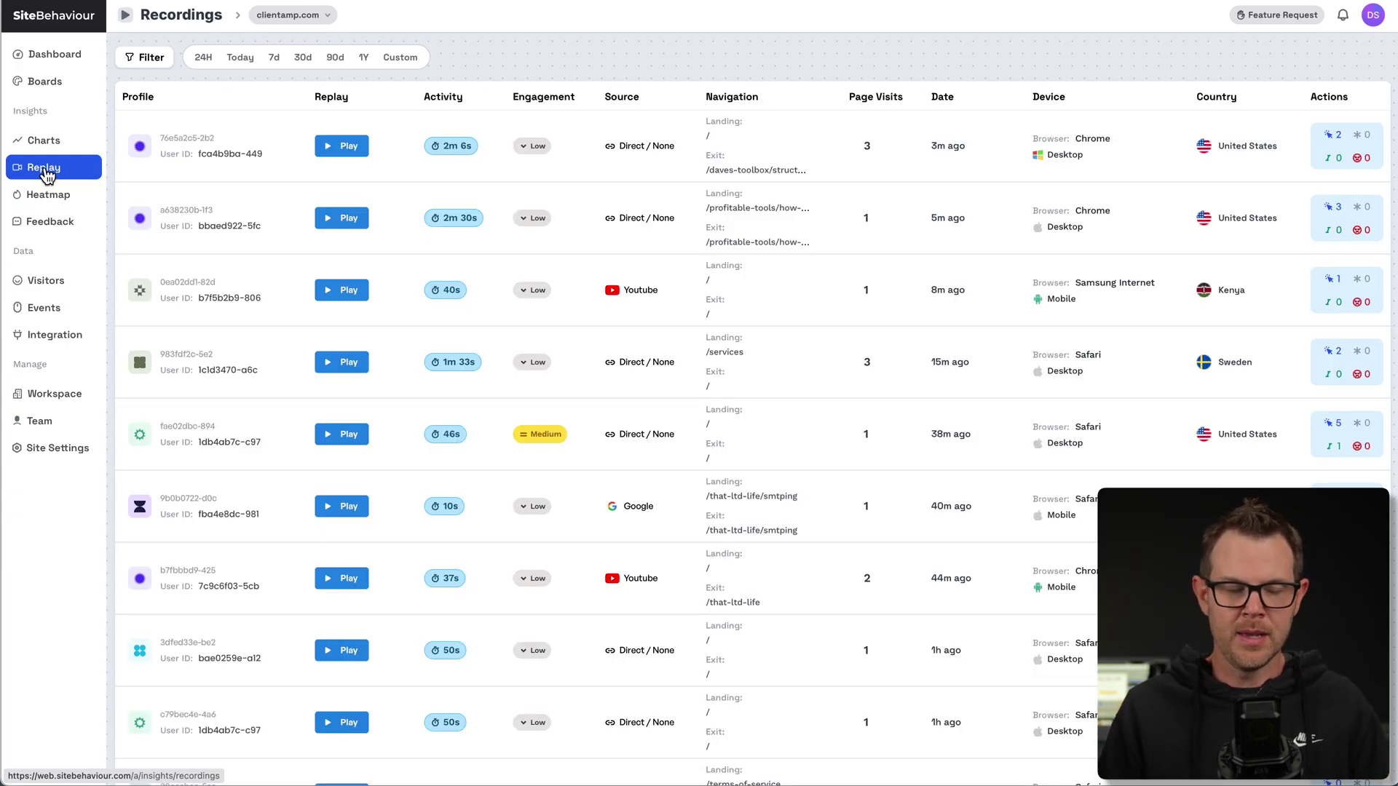
{"action": "left_click", "coordinate": [49, 197]}
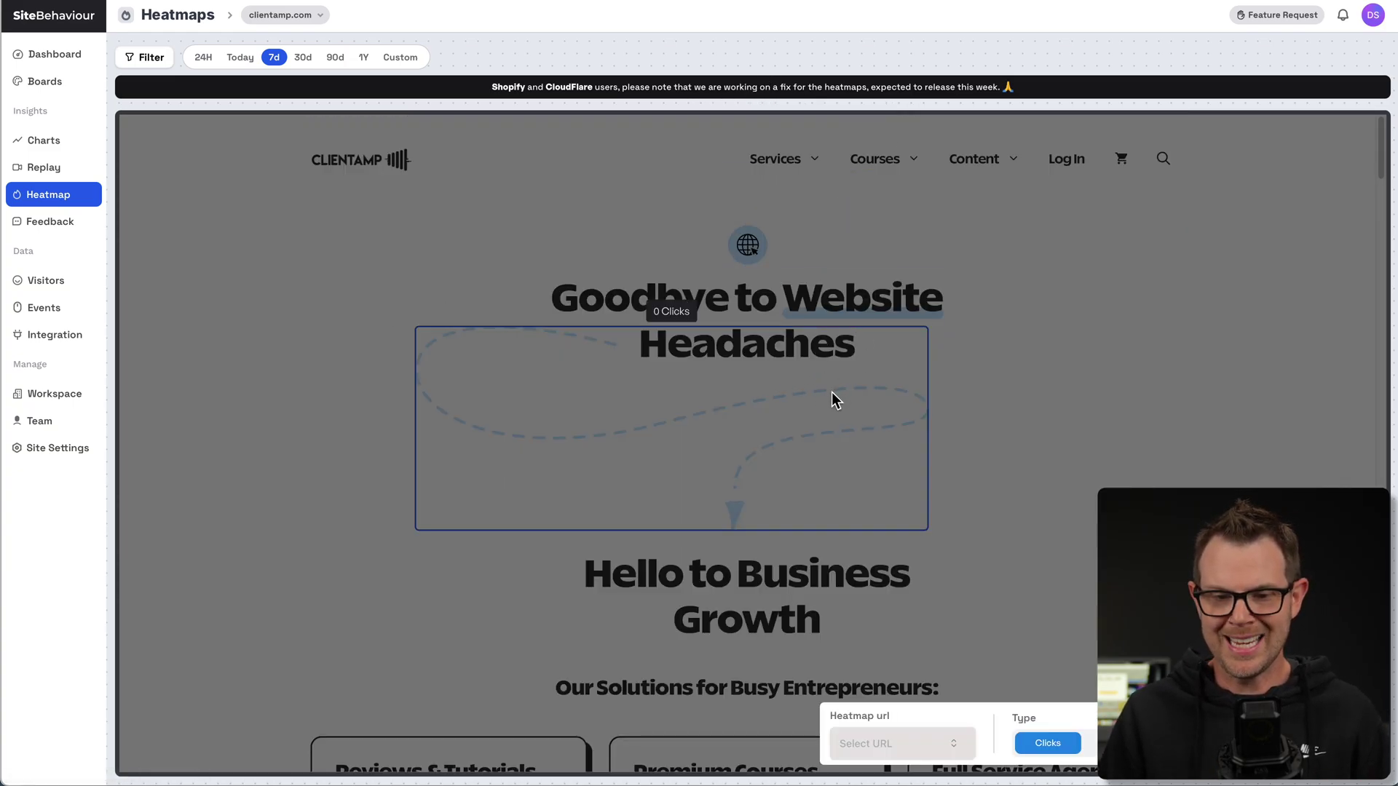
{"action": "scroll", "coordinate": [743, 446], "scroll_direction": "down", "scroll_amount": 1}
{"action": "scroll", "coordinate": [750, 441], "scroll_direction": "down", "scroll_amount": 5}
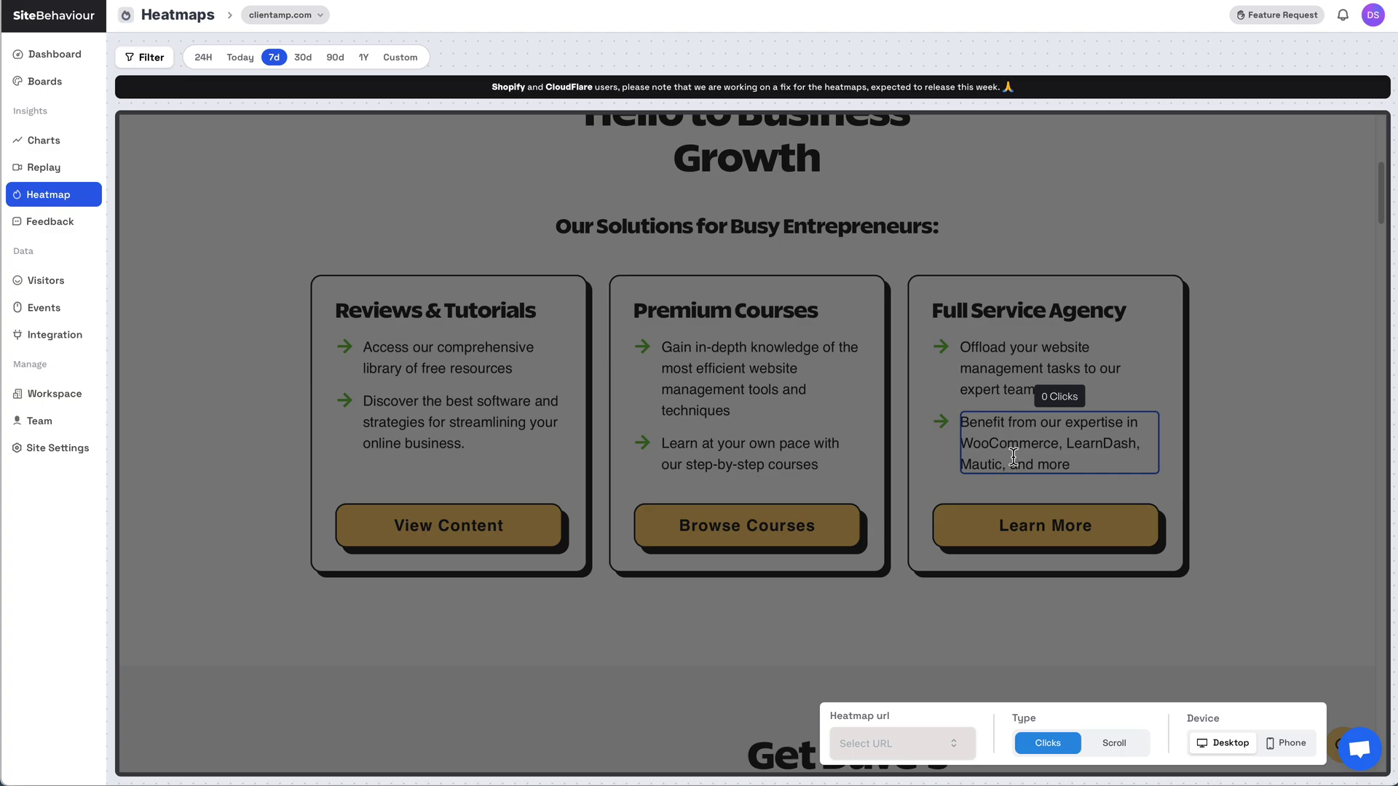
{"action": "scroll", "coordinate": [816, 504], "scroll_direction": "down", "scroll_amount": 10}
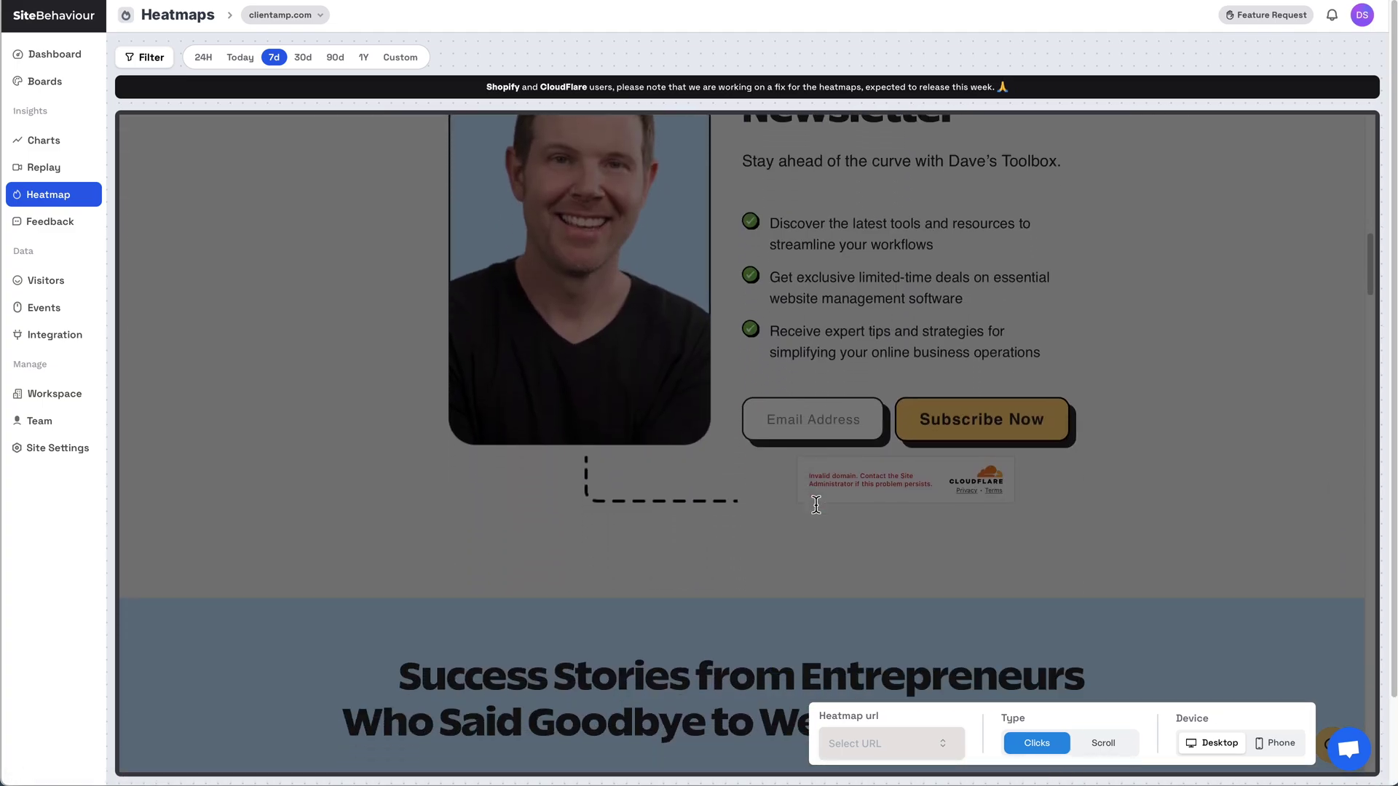
{"action": "scroll", "coordinate": [816, 504], "scroll_direction": "down", "scroll_amount": 15}
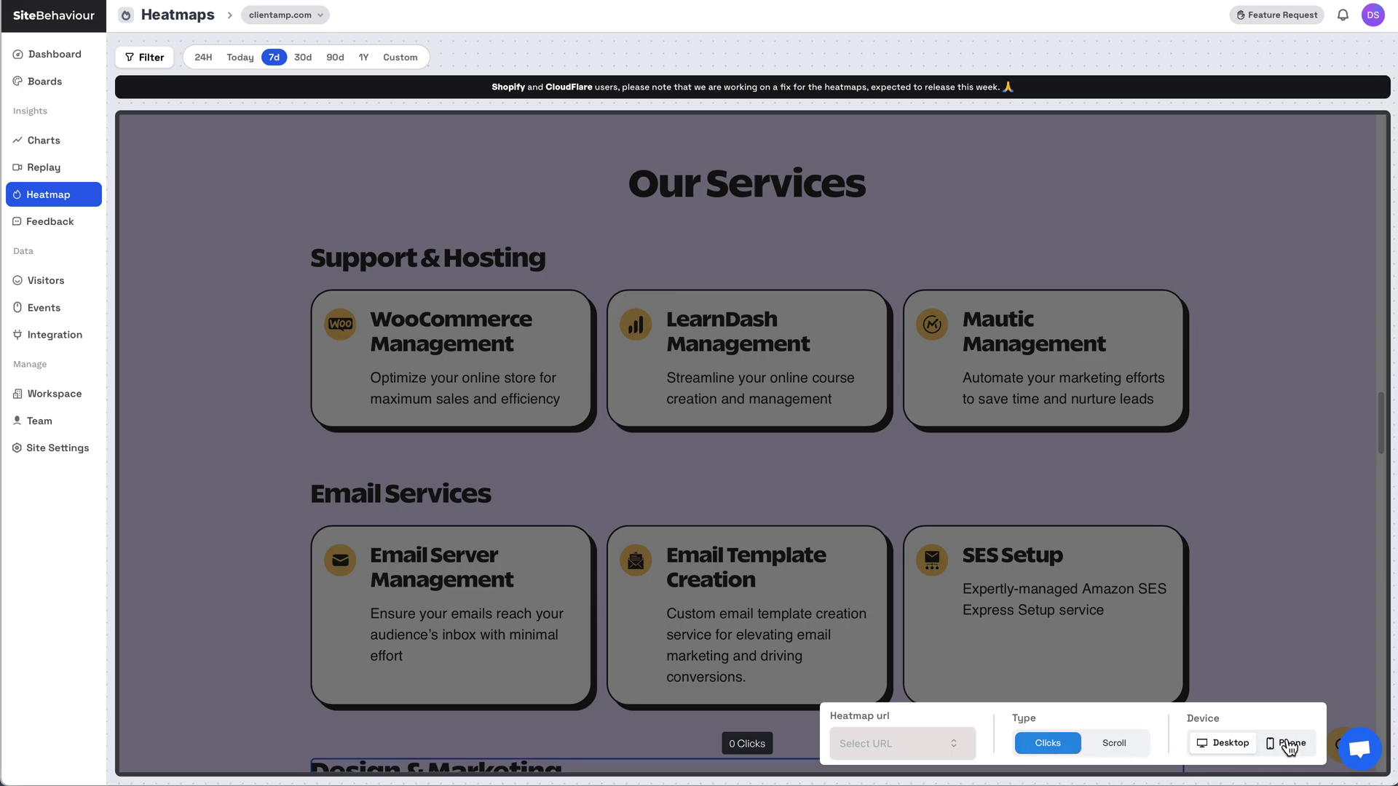
{"action": "left_click", "coordinate": [910, 744]}
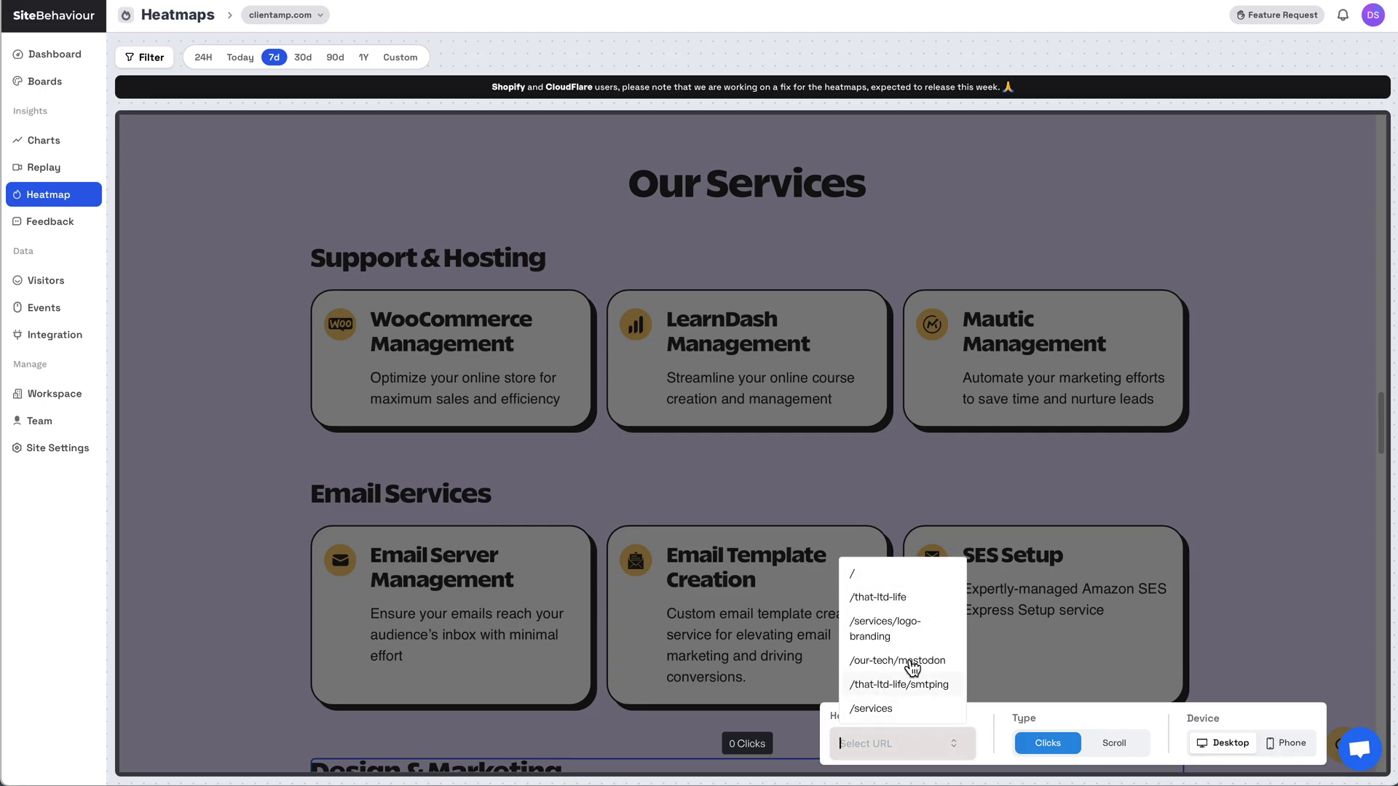
{"action": "left_click", "coordinate": [900, 710]}
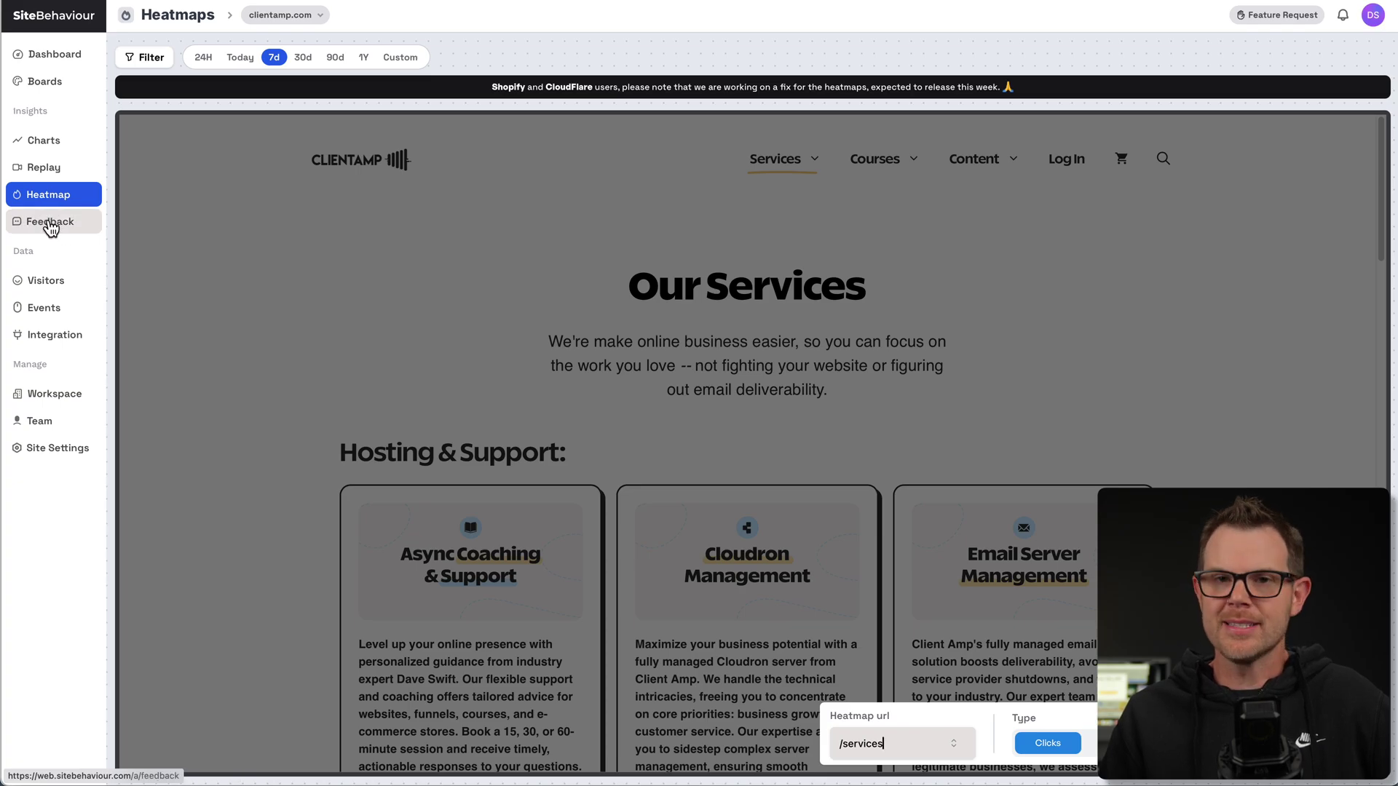
Step: Visit the Feedback section, and open the feedback widget on the live Client Amp homepage
{"action": "left_click", "coordinate": [51, 229]}
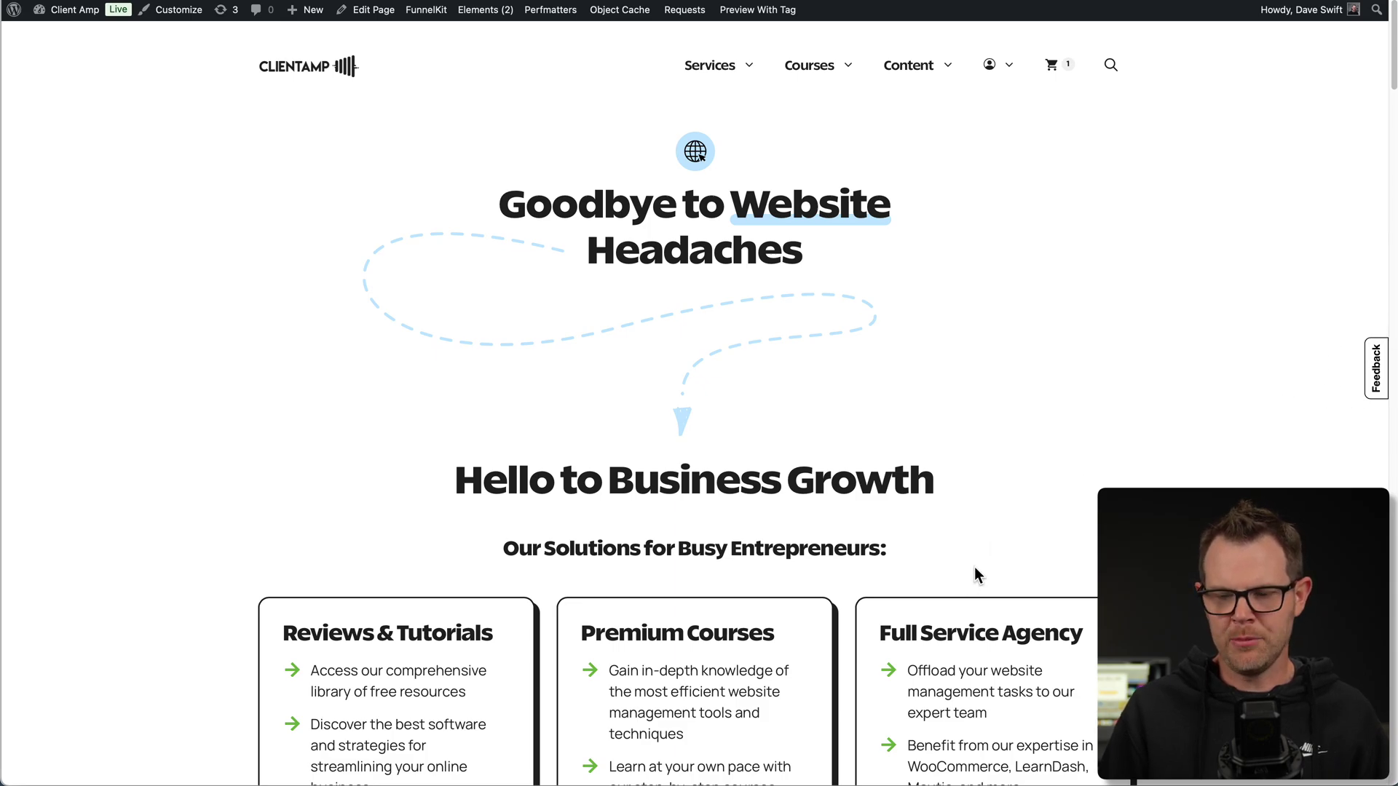
{"action": "scroll", "coordinate": [974, 571], "scroll_direction": "down", "scroll_amount": 3}
{"action": "scroll", "coordinate": [976, 575], "scroll_direction": "down", "scroll_amount": 10}
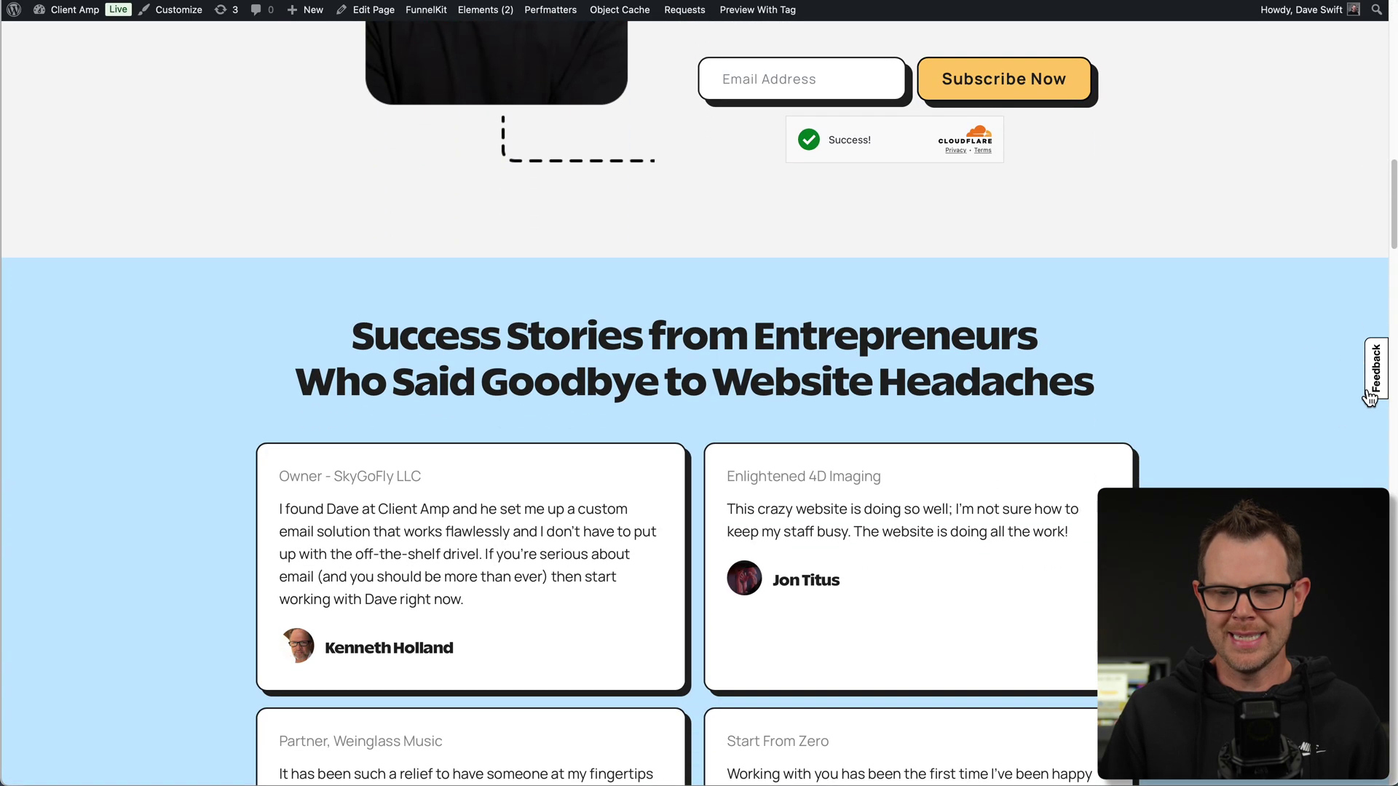
{"action": "left_click", "coordinate": [1375, 378]}
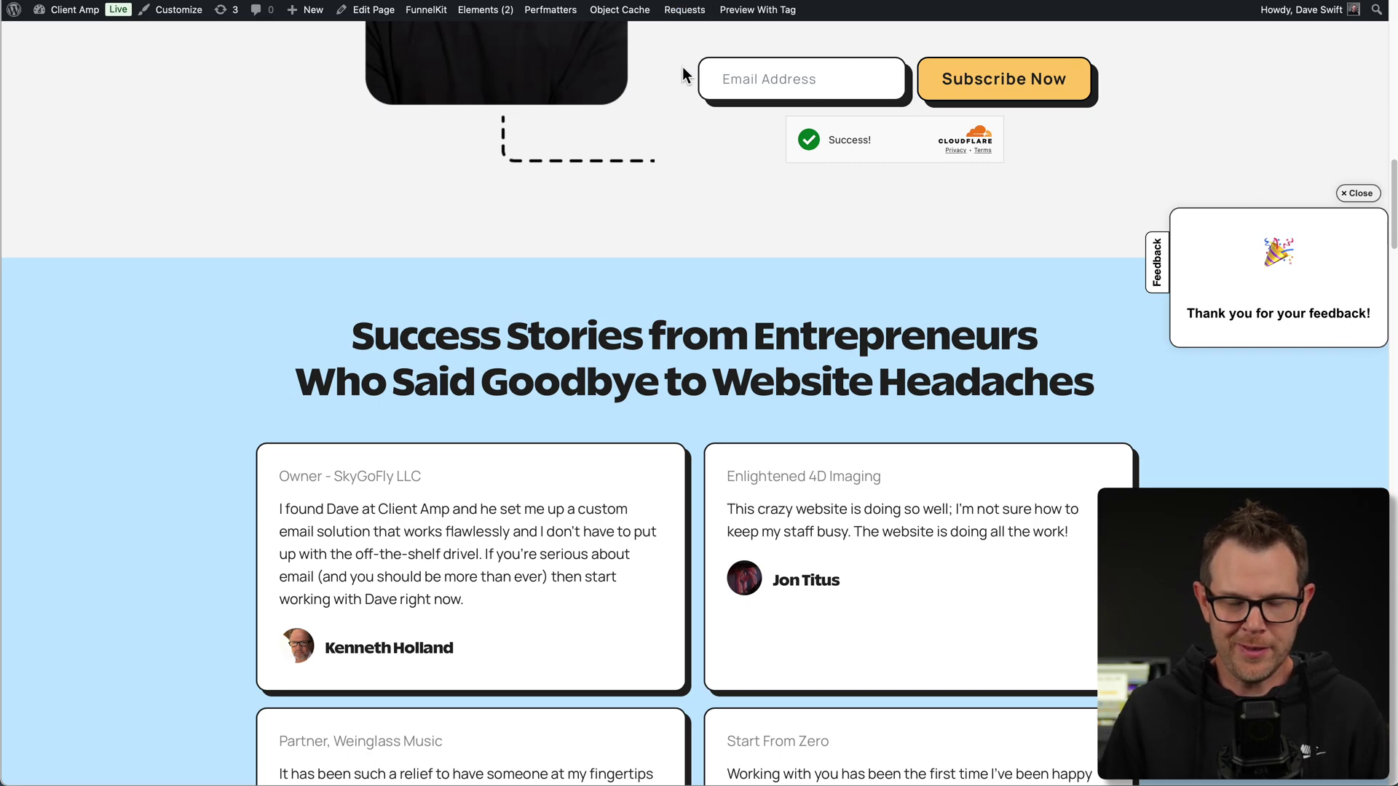
Step: Reload the Client Amp homepage and send feedback through its widget with a rating of 4 and the message "This is a demo!"
{"action": "key", "text": "super+l"}
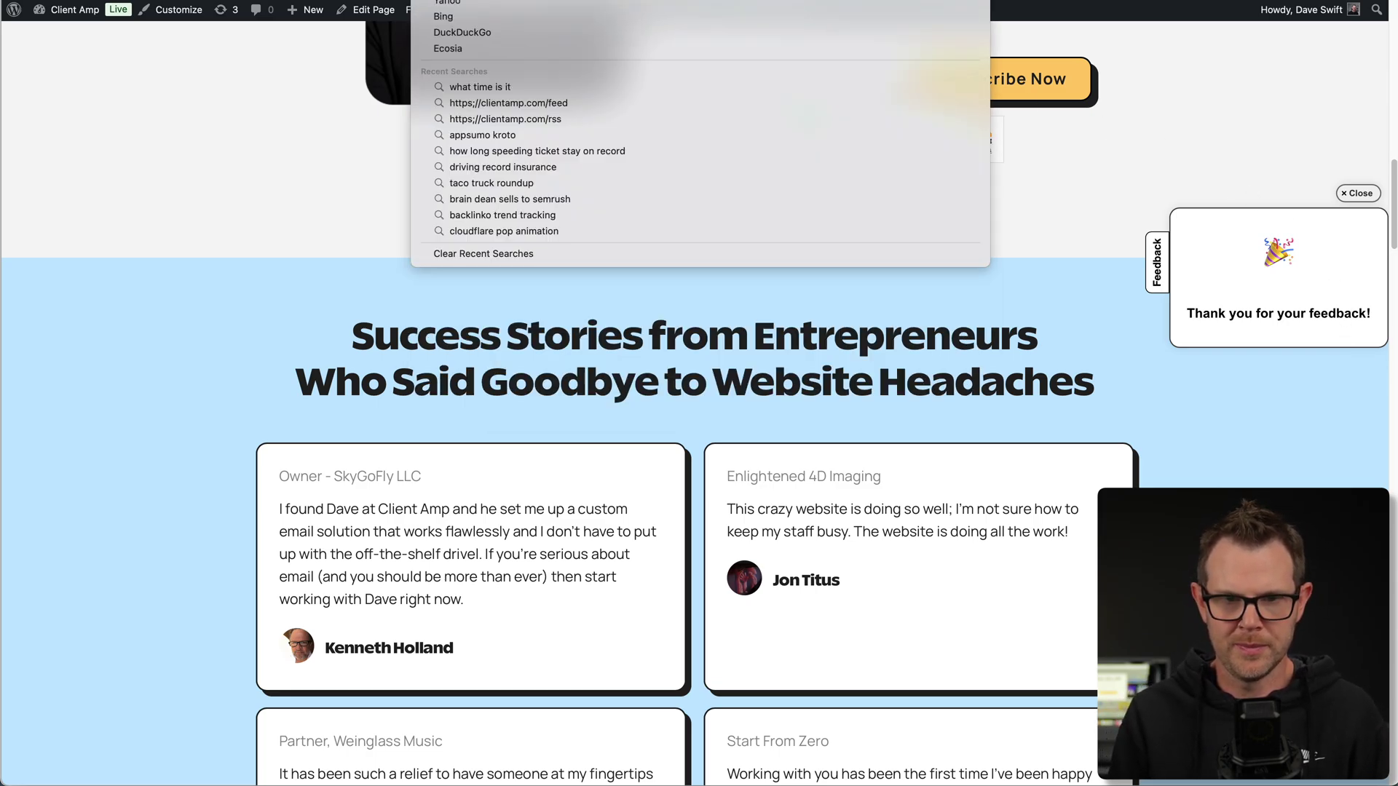
{"action": "key", "text": "Return"}
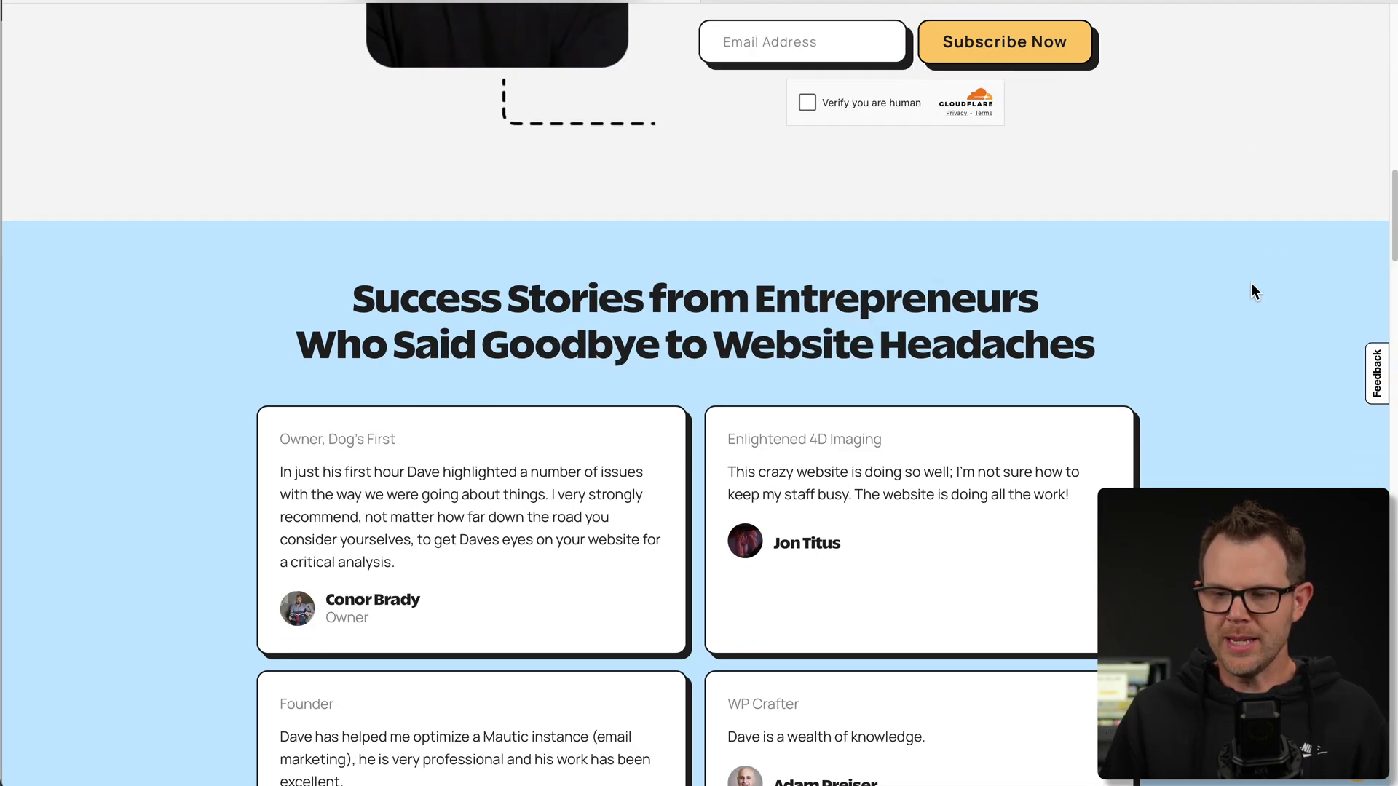
{"action": "left_click", "coordinate": [1376, 375]}
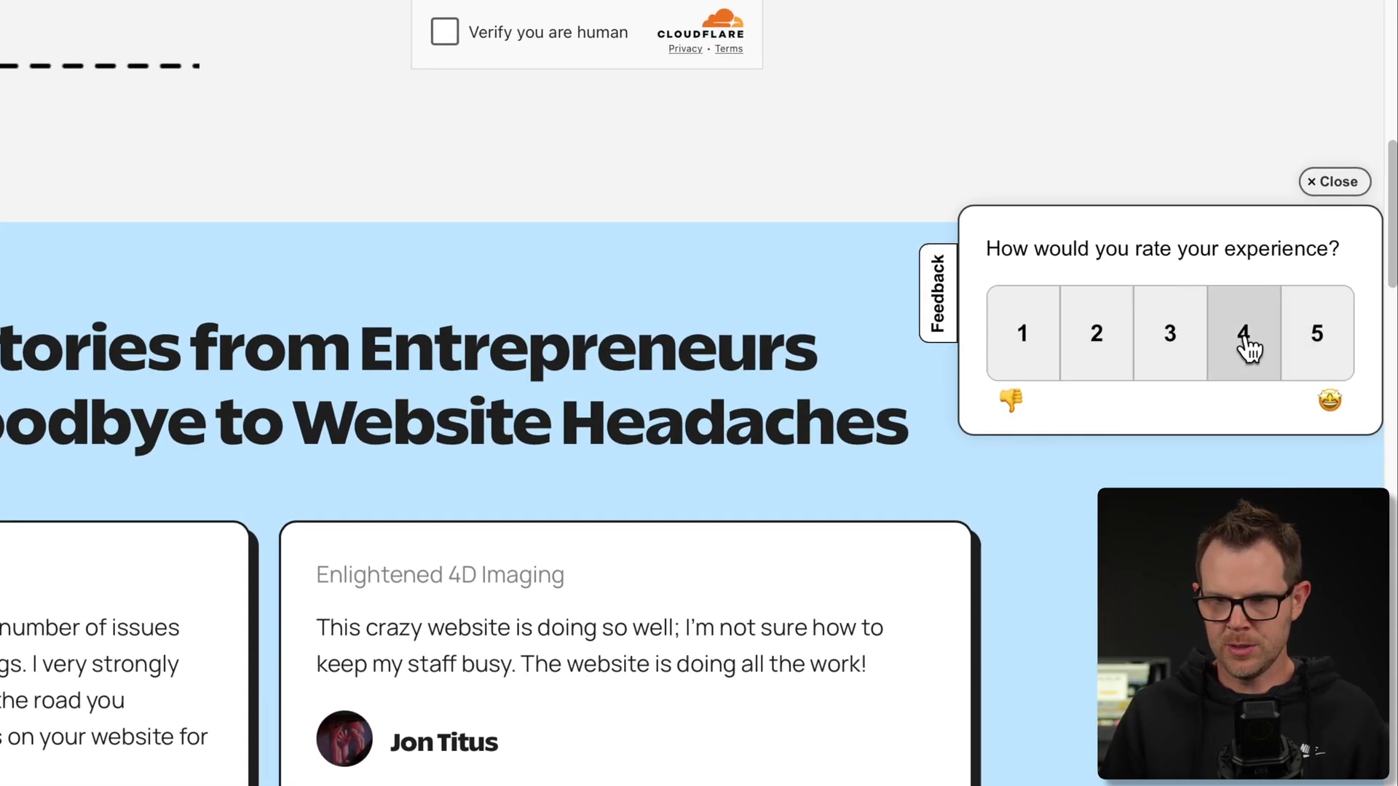
{"action": "left_click", "coordinate": [1245, 345]}
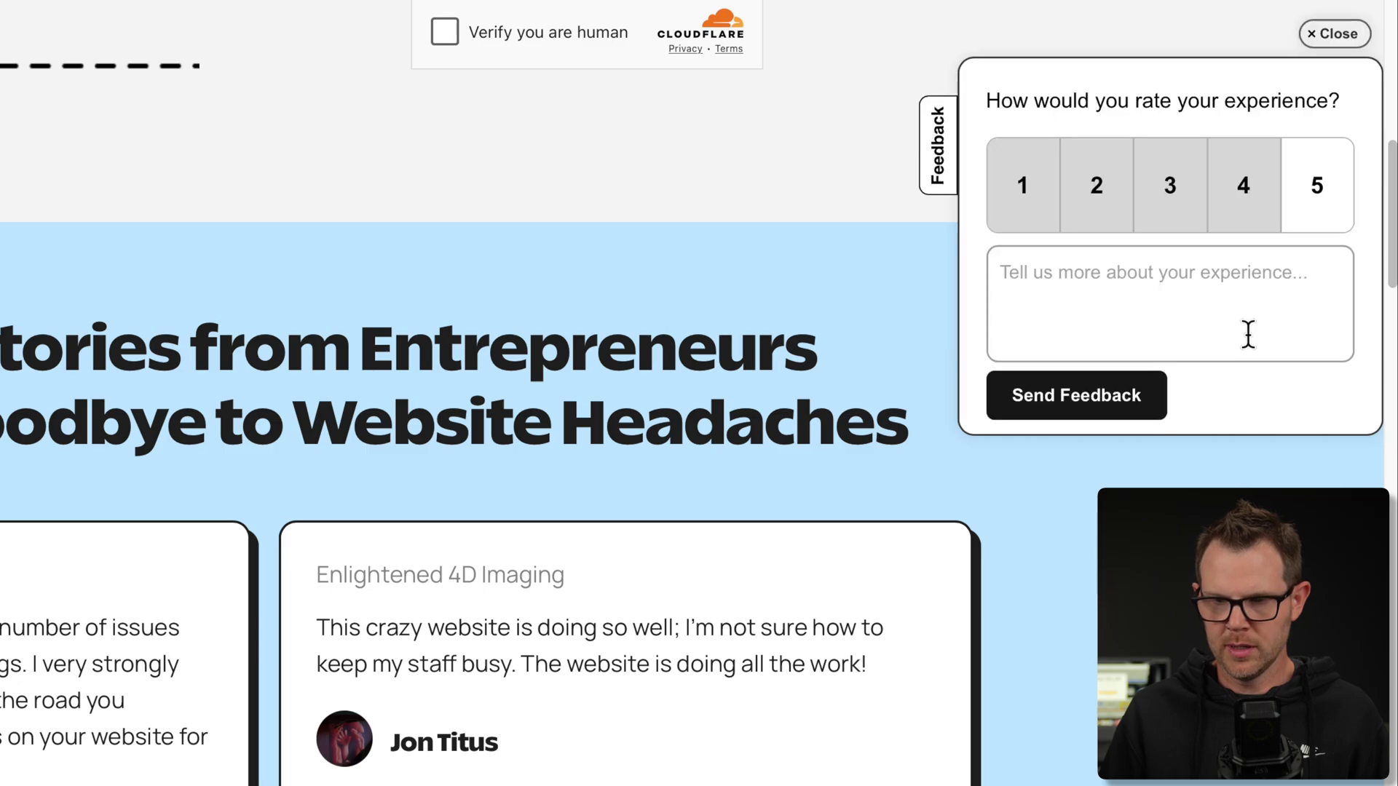
{"action": "left_click", "coordinate": [1133, 304]}
{"action": "type", "text": "This is a demo!"}
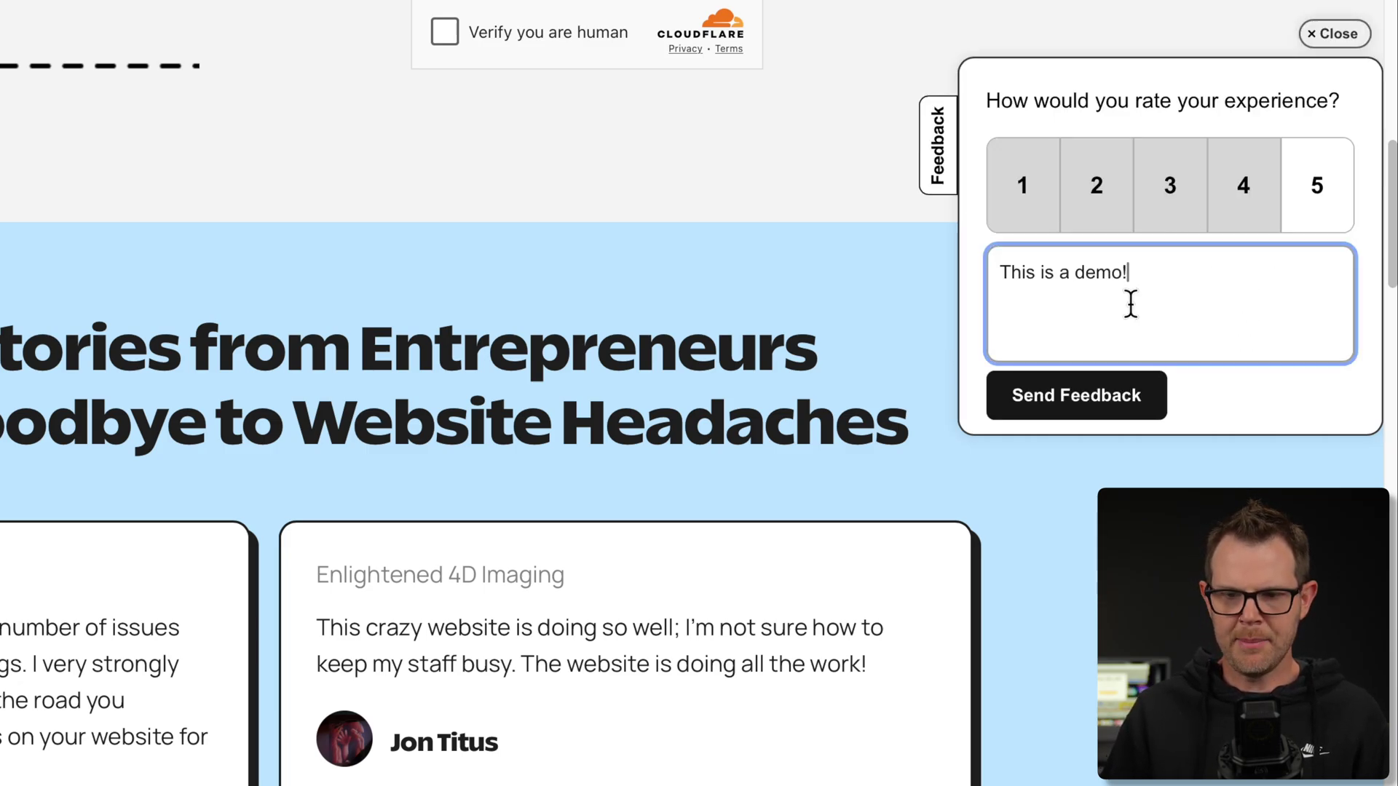
{"action": "left_click", "coordinate": [1083, 404]}
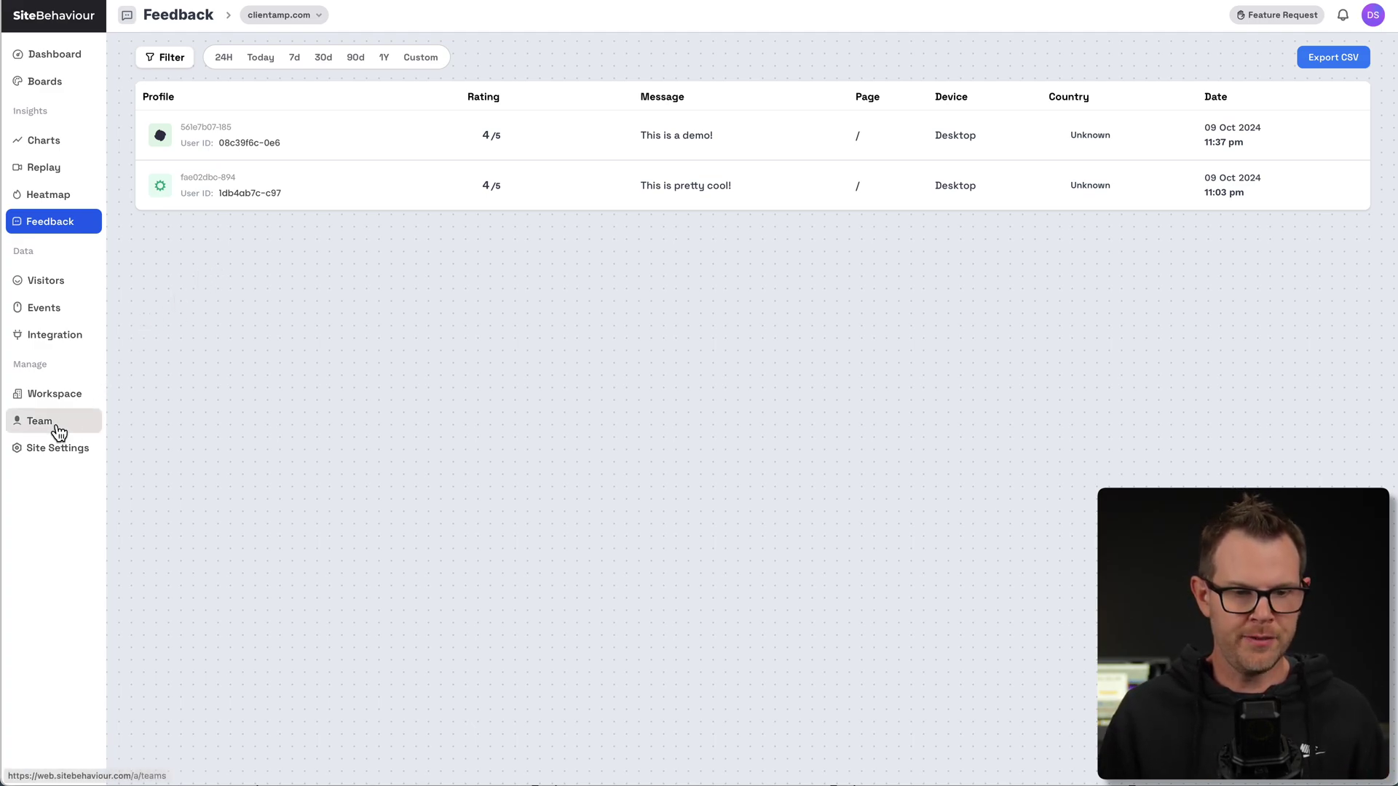
Step: Check the feedback widget options in the clientamp.com site settings, and view the list of visitors
{"action": "left_click", "coordinate": [47, 450]}
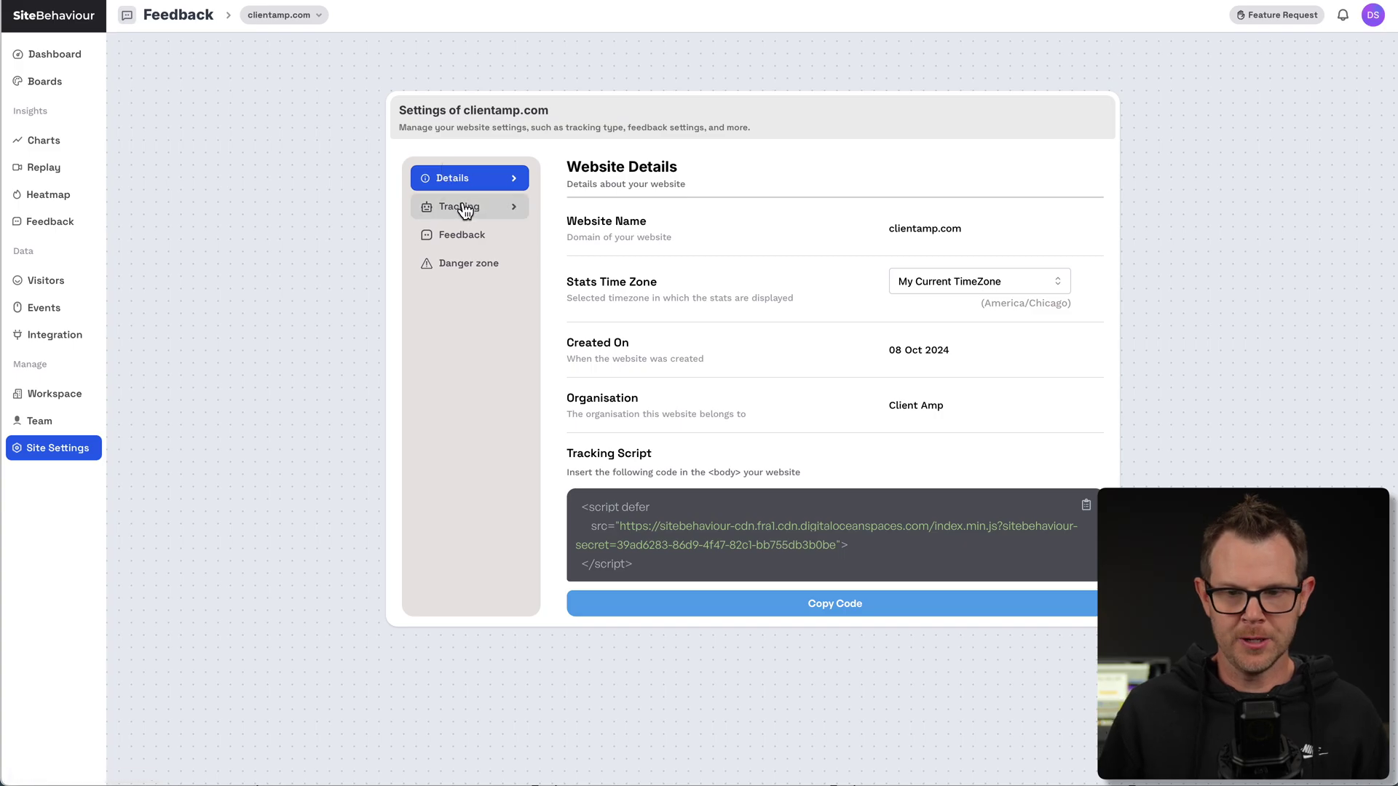
{"action": "left_click", "coordinate": [460, 245]}
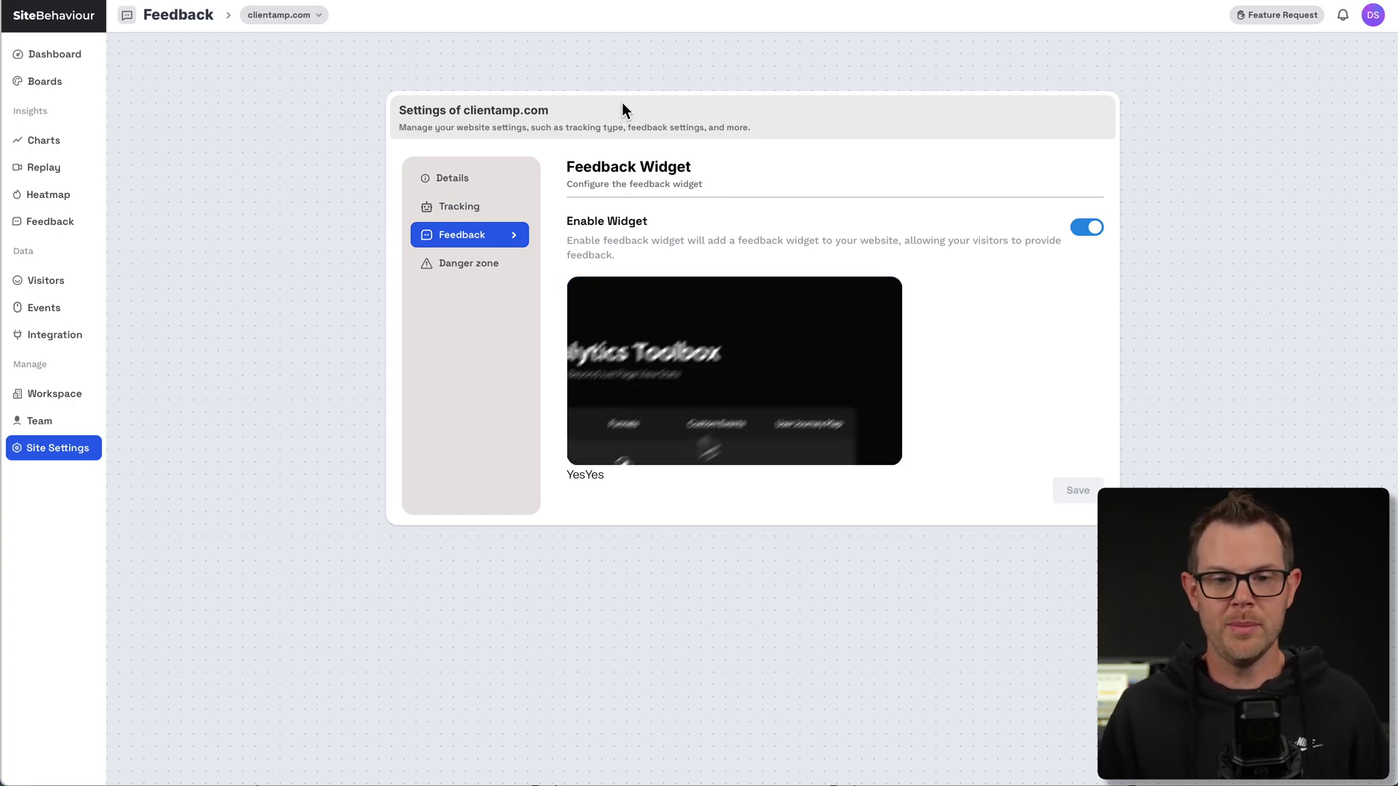
{"action": "left_click", "coordinate": [44, 286]}
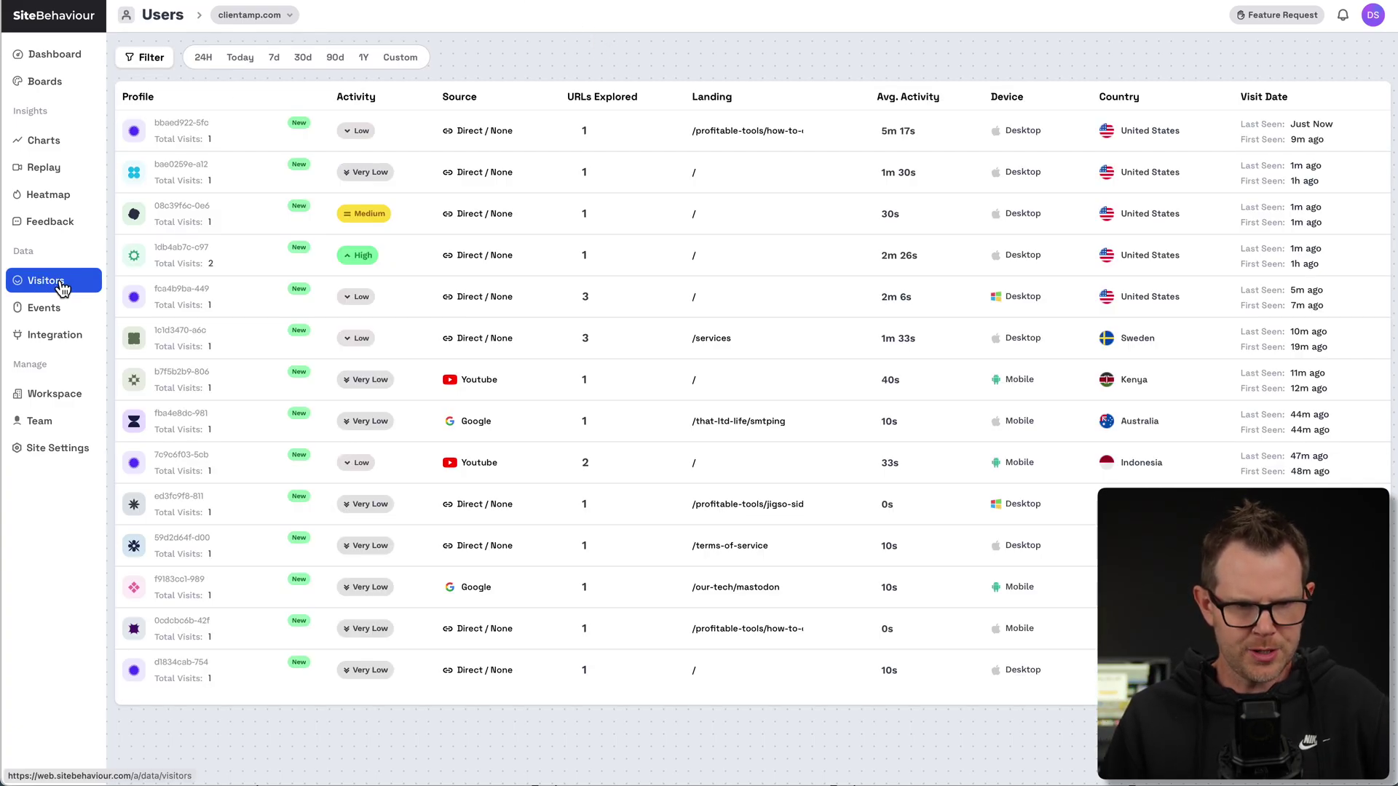
Step: Review the recorded events for clientamp.com, examining the click details, pages, traffic channels, devices and countries
{"action": "left_click", "coordinate": [44, 309]}
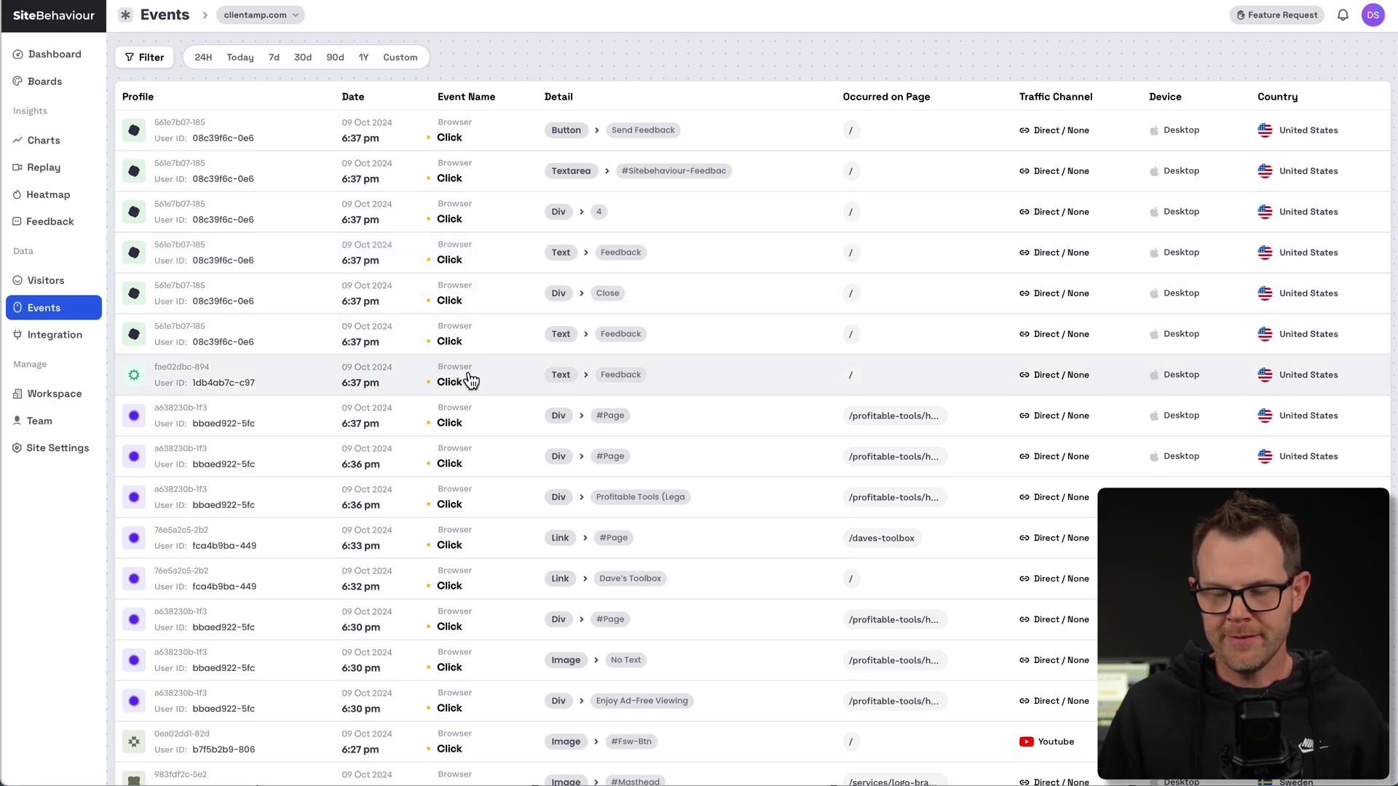
{"action": "scroll", "coordinate": [475, 380], "scroll_direction": "down", "scroll_amount": 1}
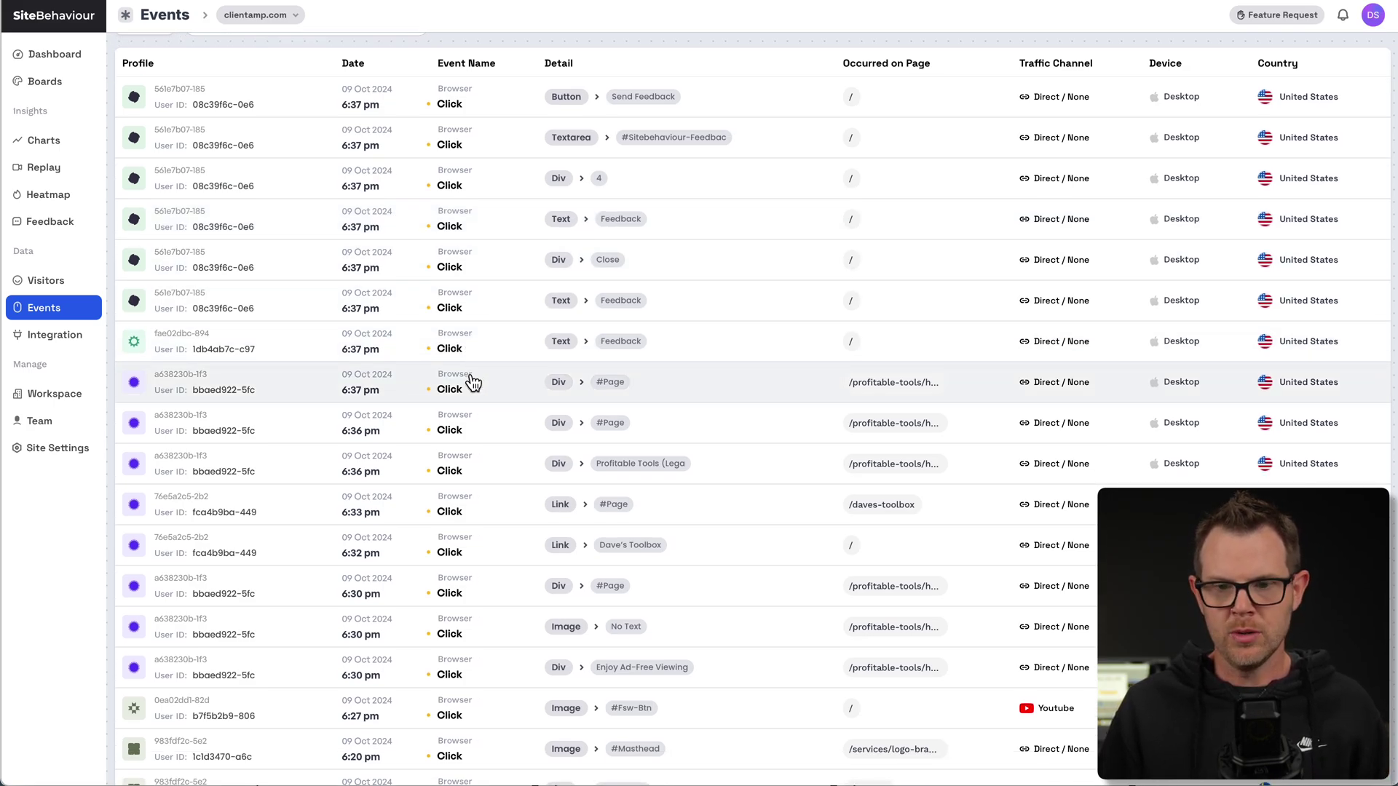
{"action": "scroll", "coordinate": [473, 382], "scroll_direction": "down", "scroll_amount": 4}
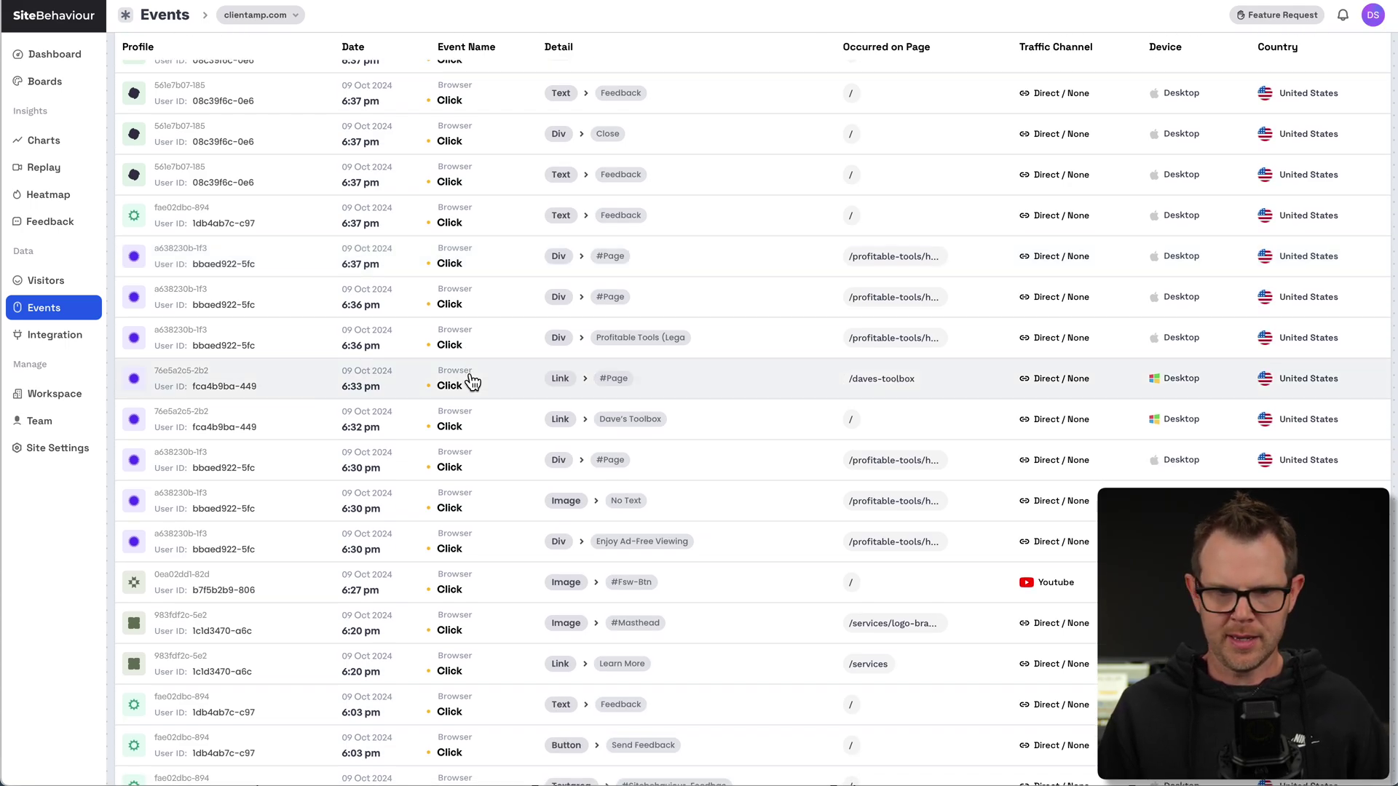
{"action": "scroll", "coordinate": [473, 382], "scroll_direction": "down", "scroll_amount": 8}
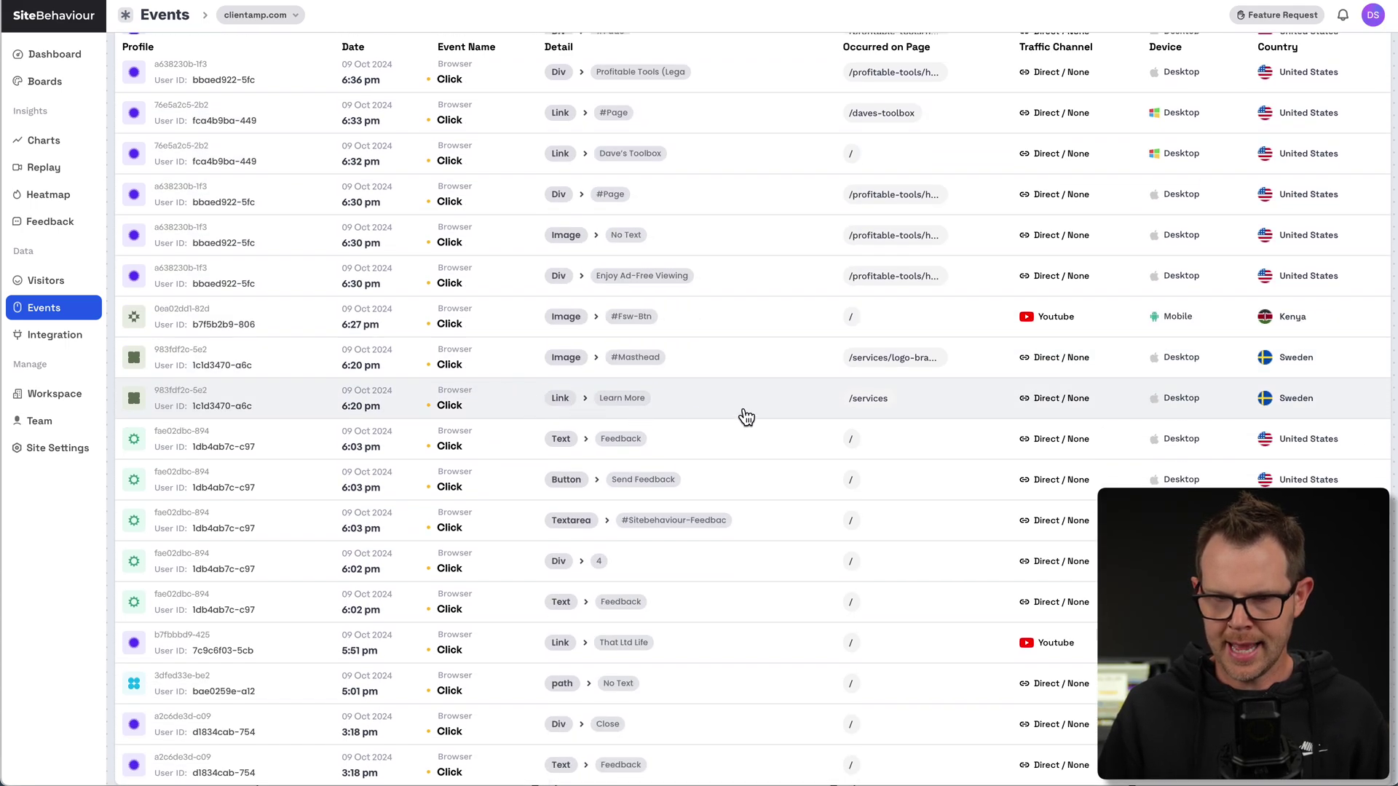
{"action": "scroll", "coordinate": [897, 266], "scroll_direction": "up", "scroll_amount": 7}
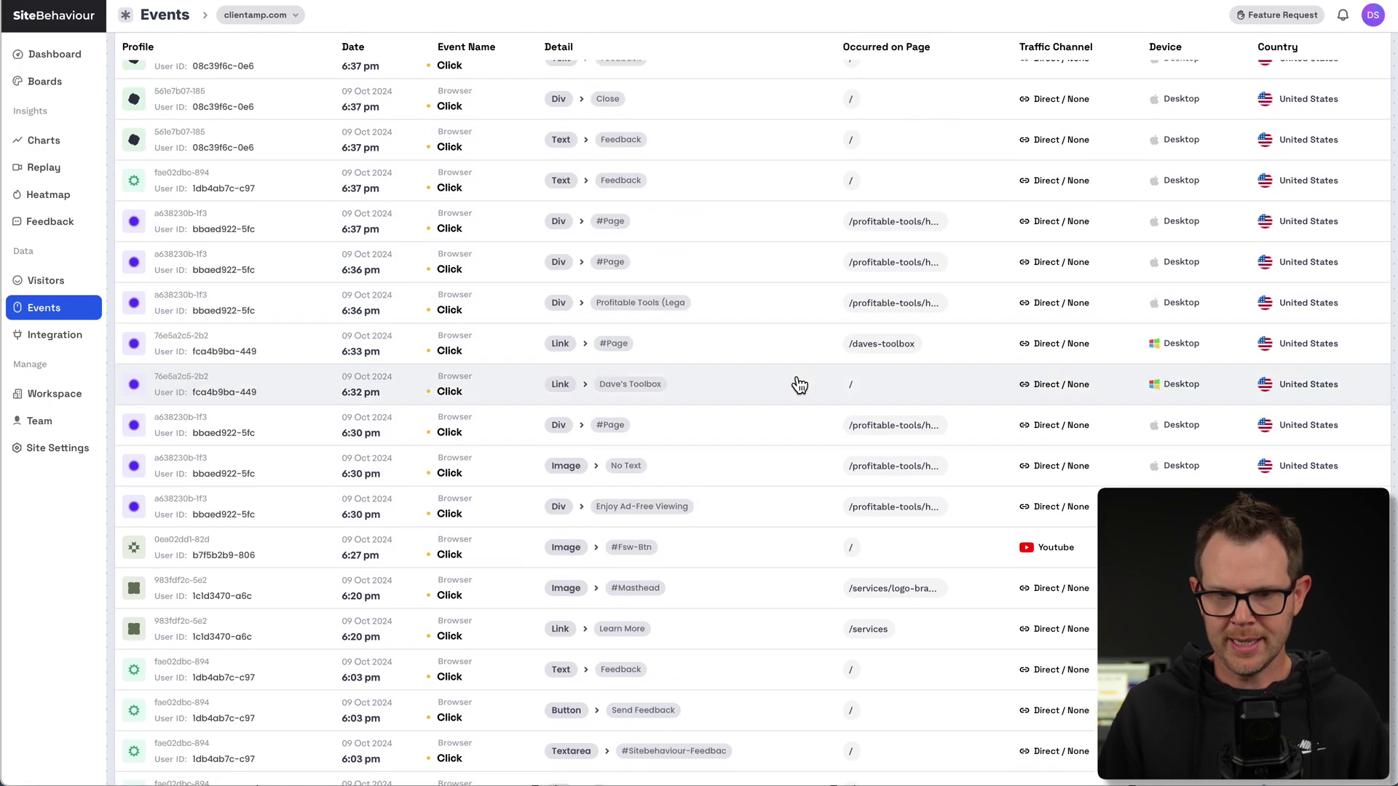
{"action": "scroll", "coordinate": [821, 396], "scroll_direction": "down", "scroll_amount": 7}
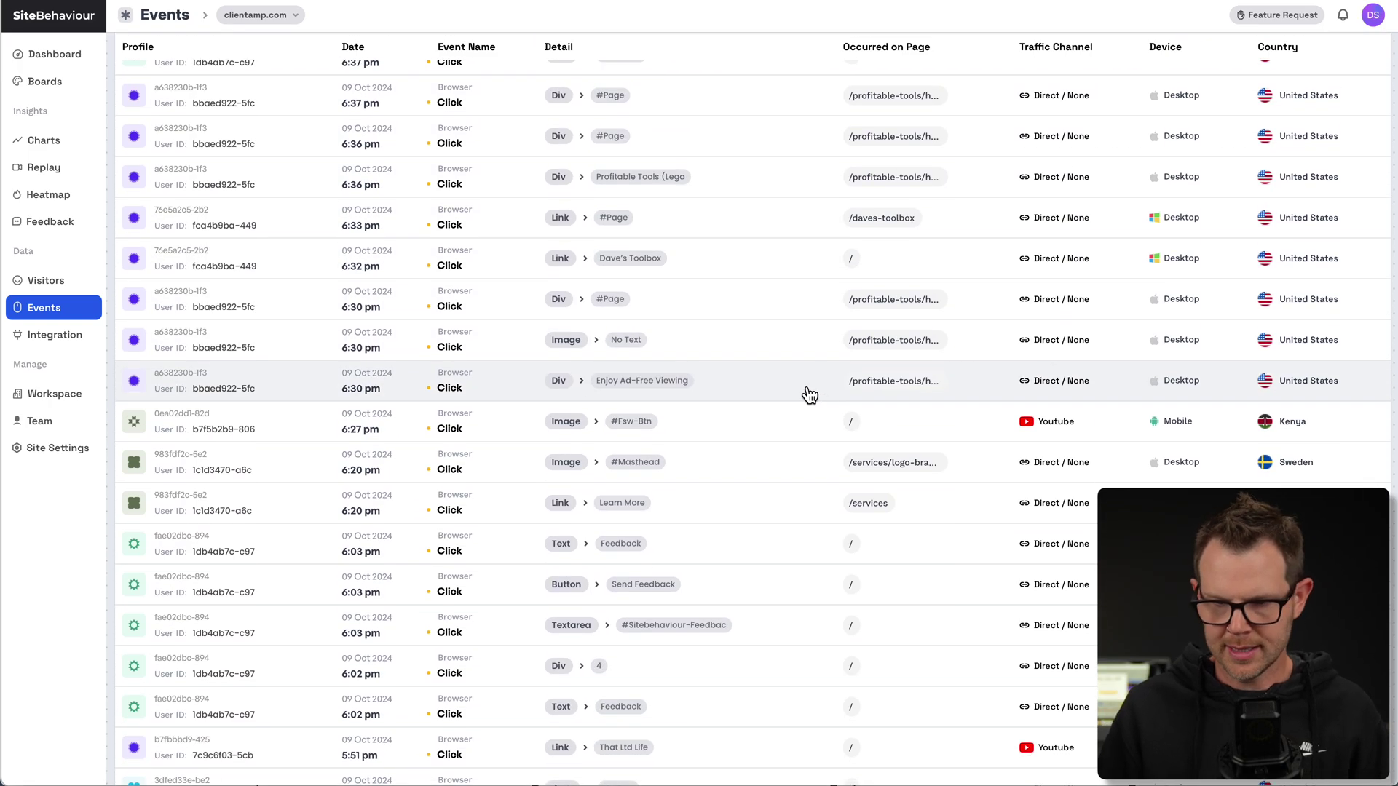